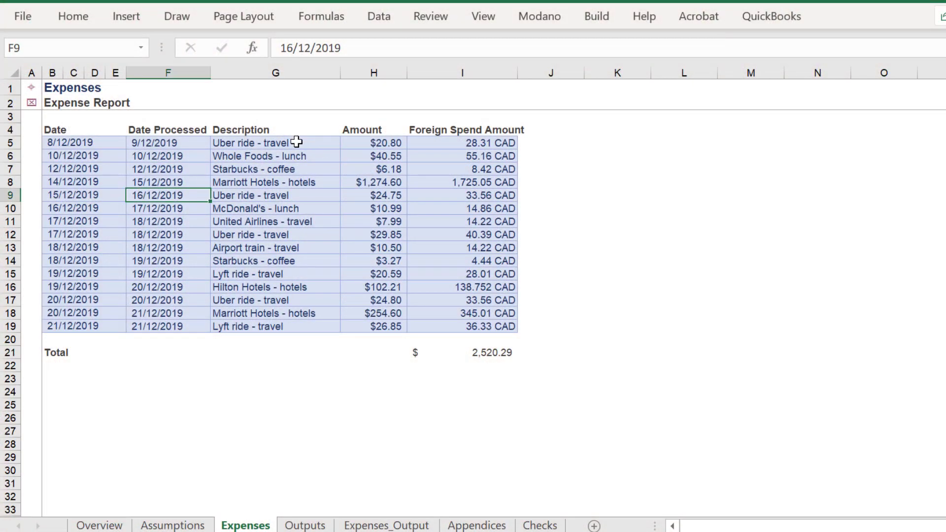
Review the column G descriptions and column I amounts, checking the CAD suffix in cell I5.
drag(298, 143, 292, 155)
drag(280, 222, 274, 323)
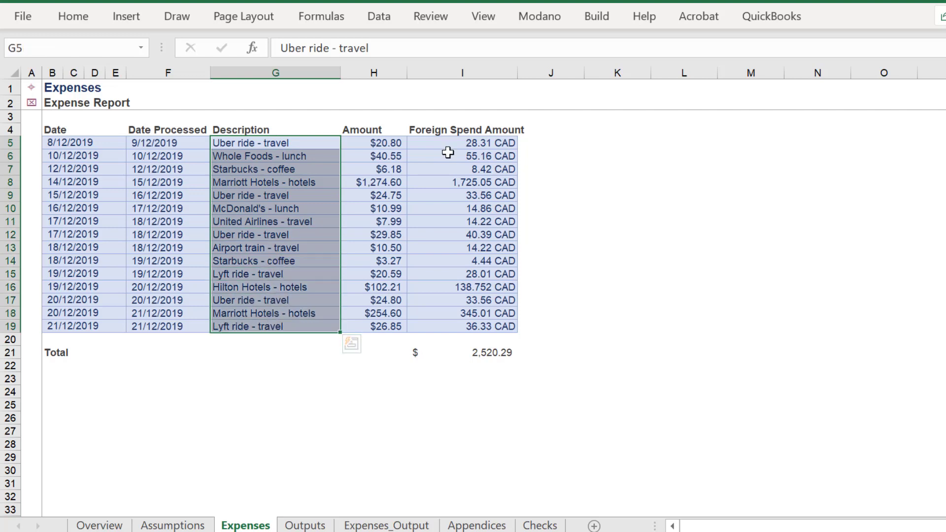
mouse_move(455, 145)
mouse_down()
mouse_move(433, 334)
mouse_move(438, 326)
mouse_up()
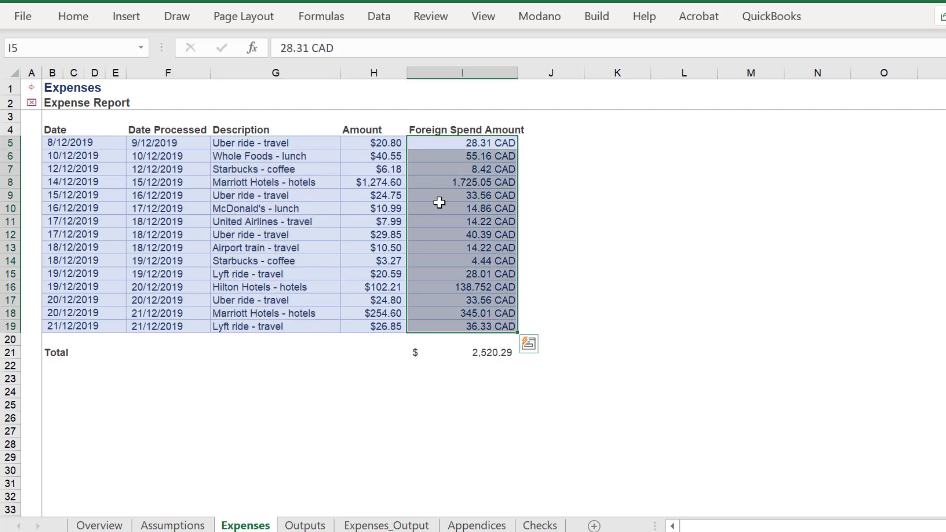
click(428, 143)
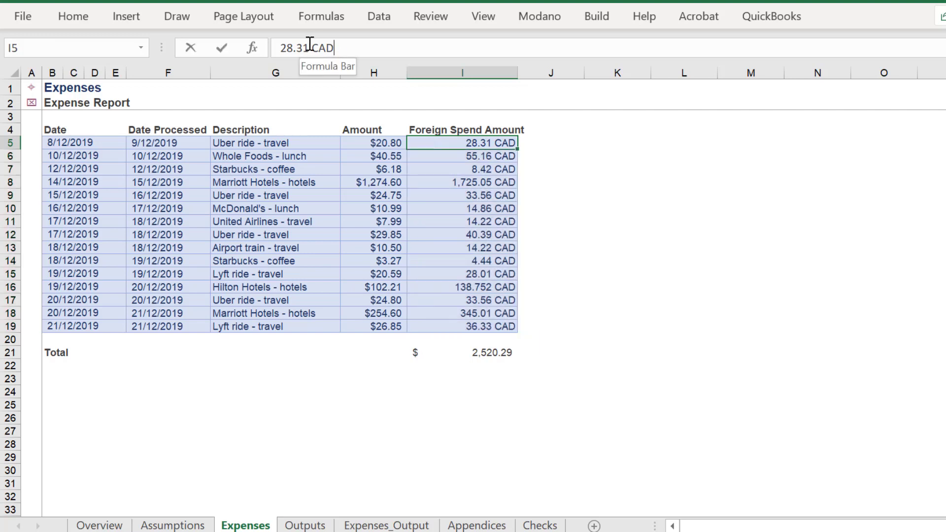
drag(316, 46, 415, 45)
key(Escape)
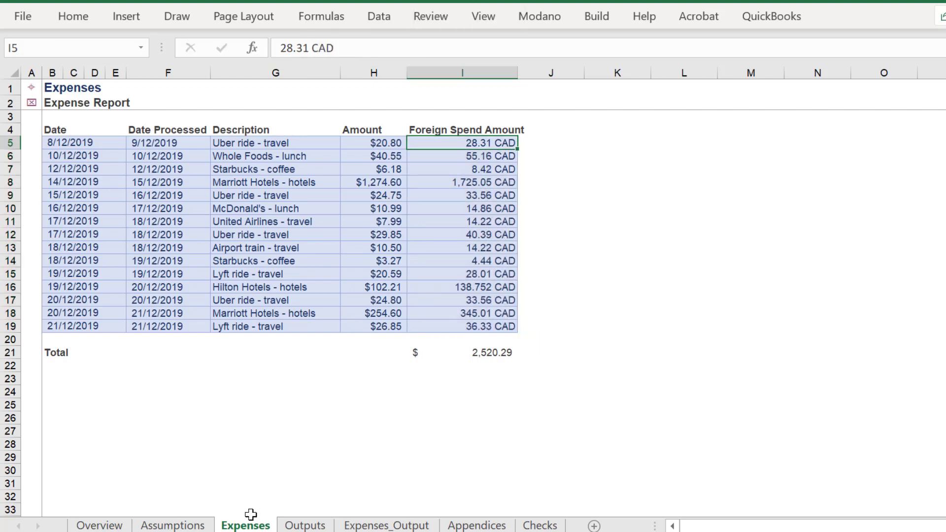
Open the Expenses sheet's code and insert a new blank module.
right_click(245, 527)
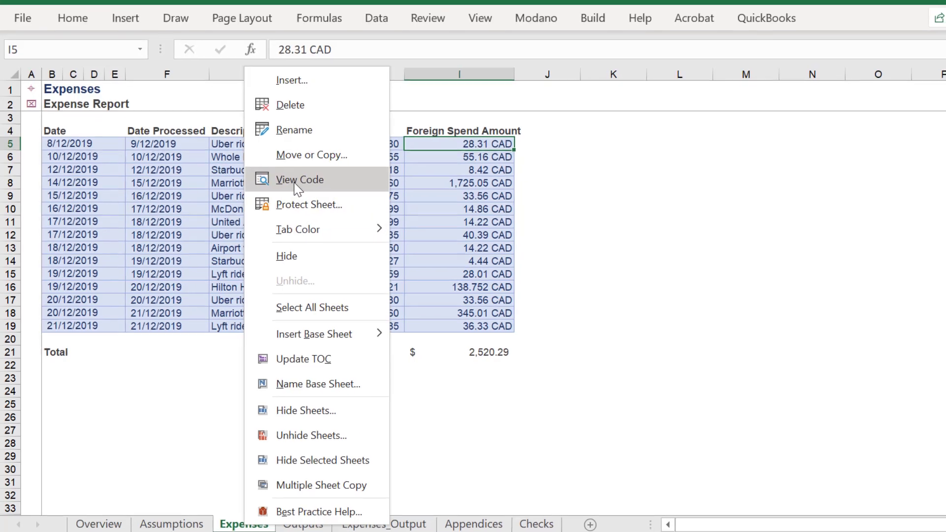
click(294, 182)
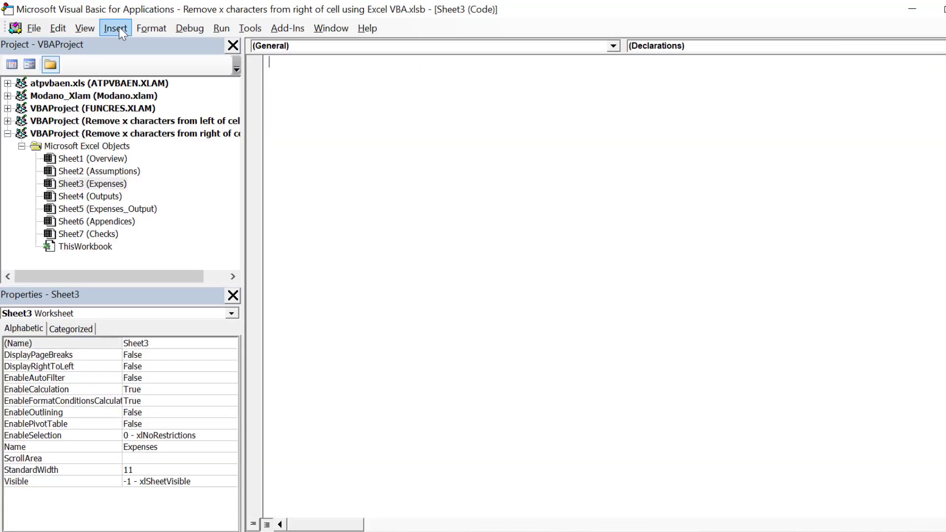
click(117, 27)
click(67, 82)
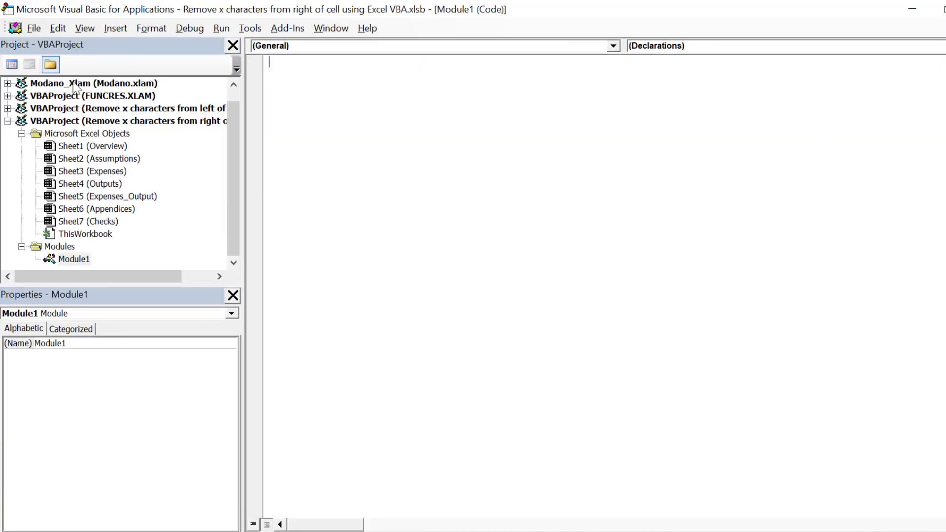
text(option E)
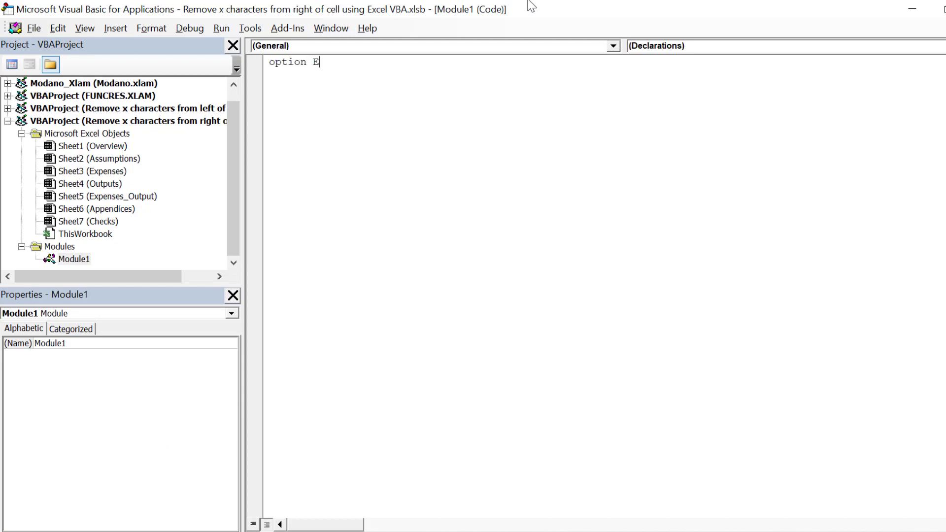
text(xplicit)
Enter Option Explicit and an asterisk-framed comment header with the macro description and copyright line.
key(Return)
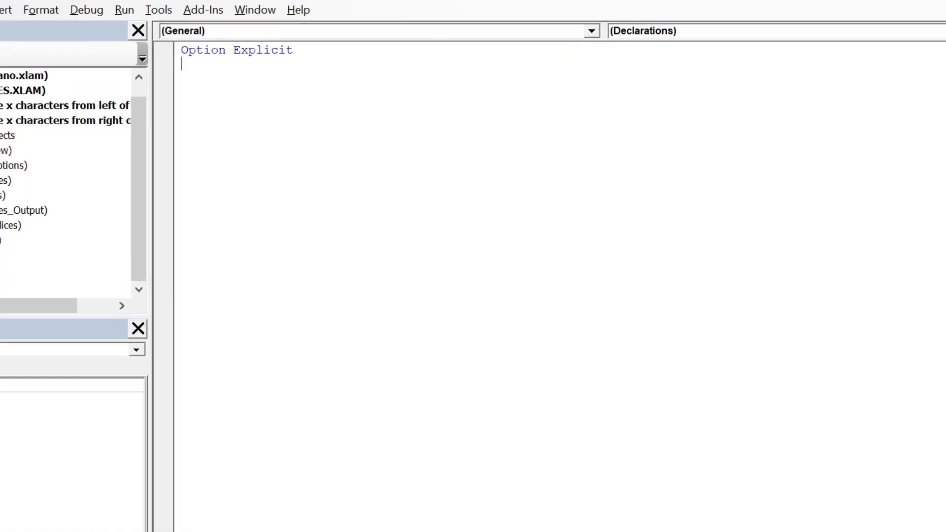
text(')
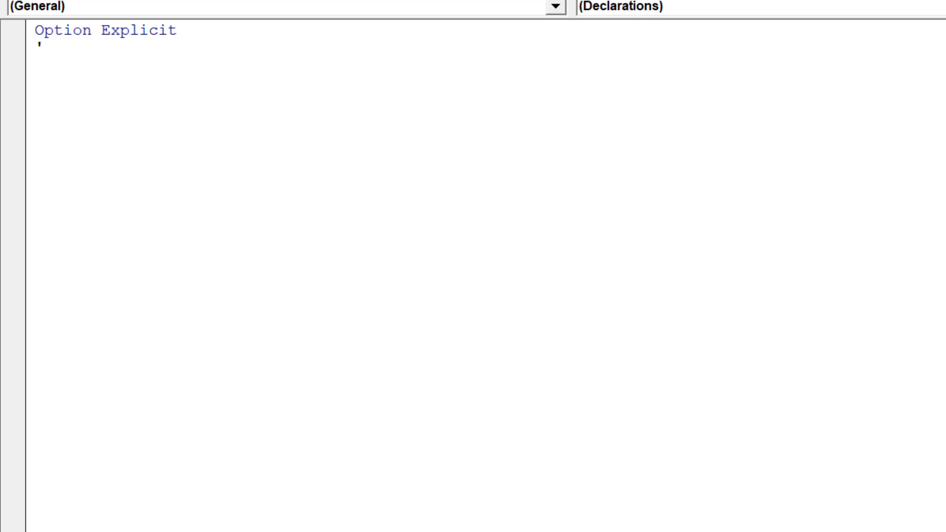
text(**********************************************************************************************)
key(Return)
text(' Remove x number of ch)
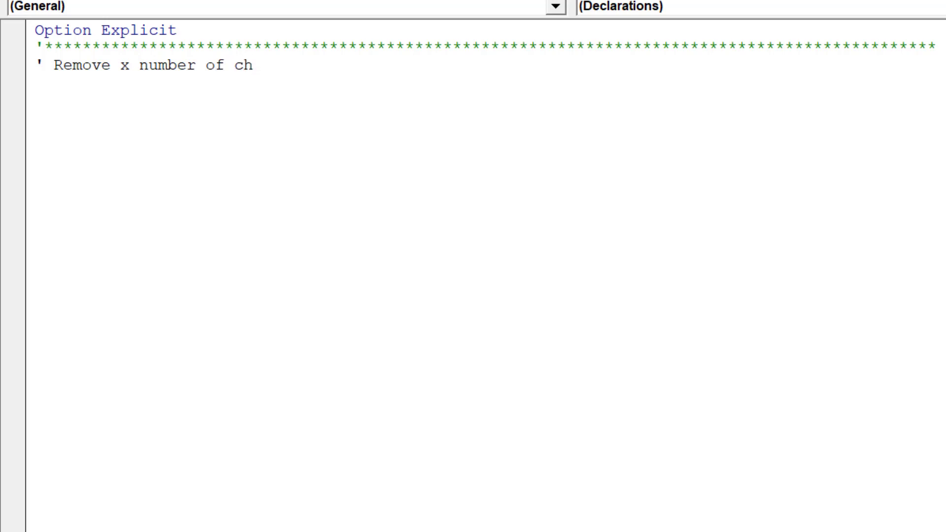
text(aracters from the rights from a s)
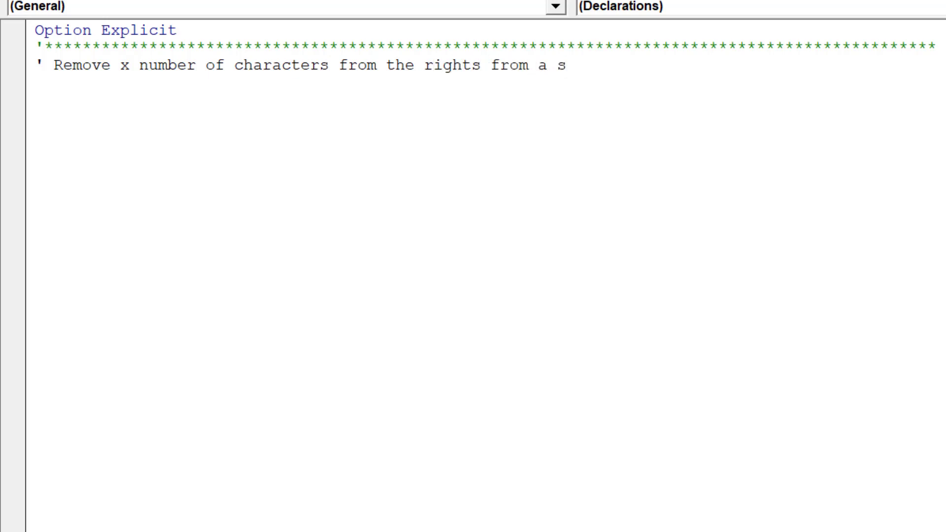
text(election of cells)
key(Return)
text(c) 2021 Strategize Financial Modelling Inc.)
key(Return)
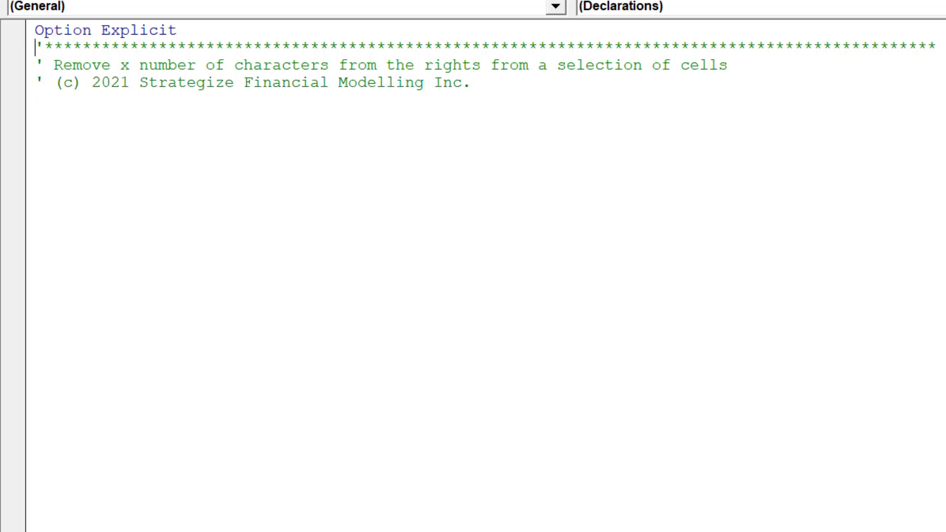
key(shift+End)
key(ctrl+c)
key(Down)
key(ctrl+v)
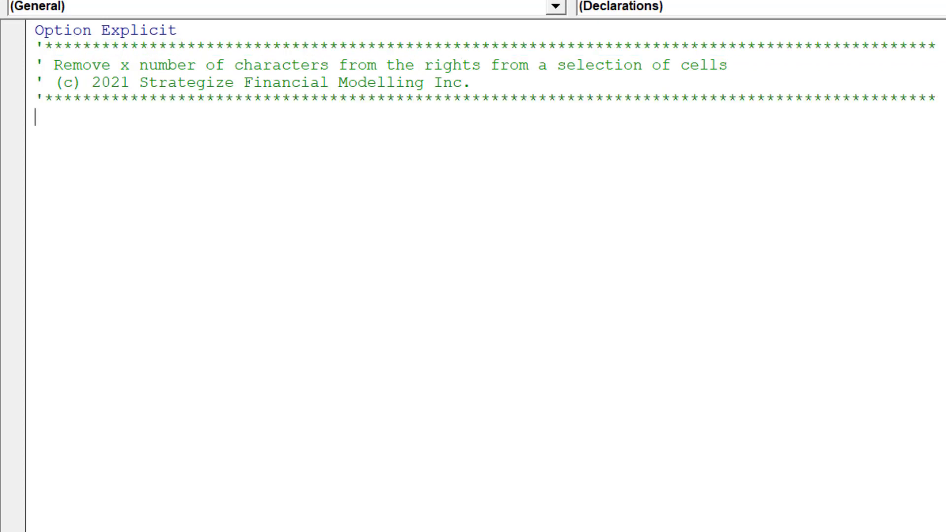
text(rngRemove)
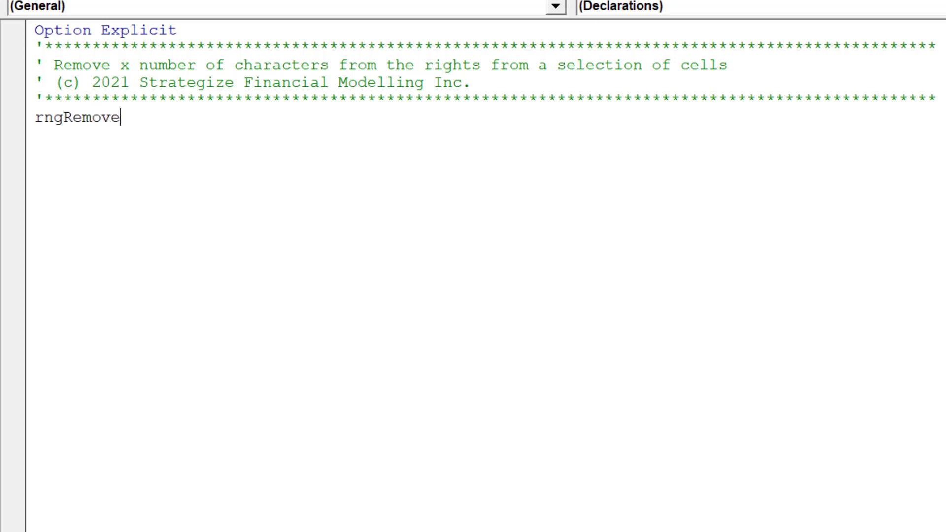
text(X)
text(RightCharacyte)
Declare Sub rngRemoveXRightCharacters() with its End Sub, correcting the mistyped name.
key(BackSpace)
key(BackSpace)
key(BackSpace)
text(ters)
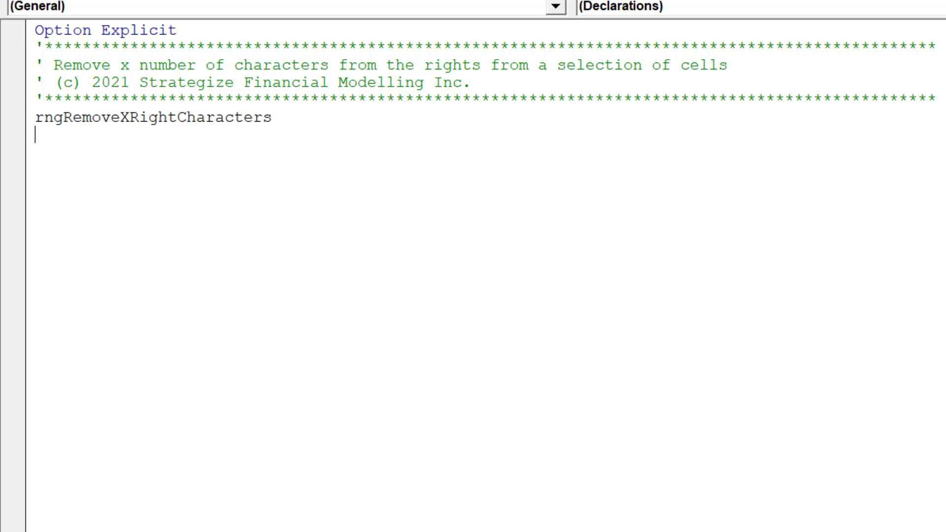
text(Sub)
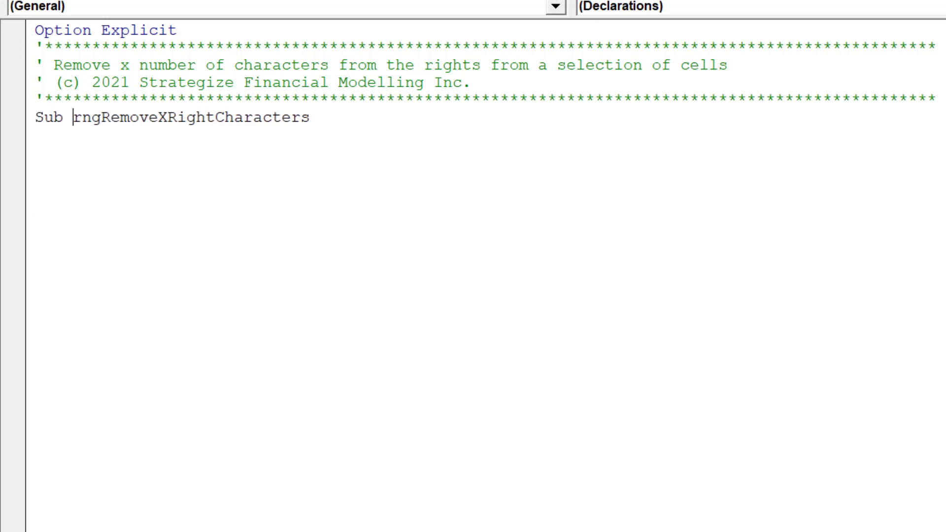
key(Down)
key(Return)
key(Return)
key(Return)
key(Return)
key(Return)
key(Return)
key(Return)
key(Return)
key(Return)
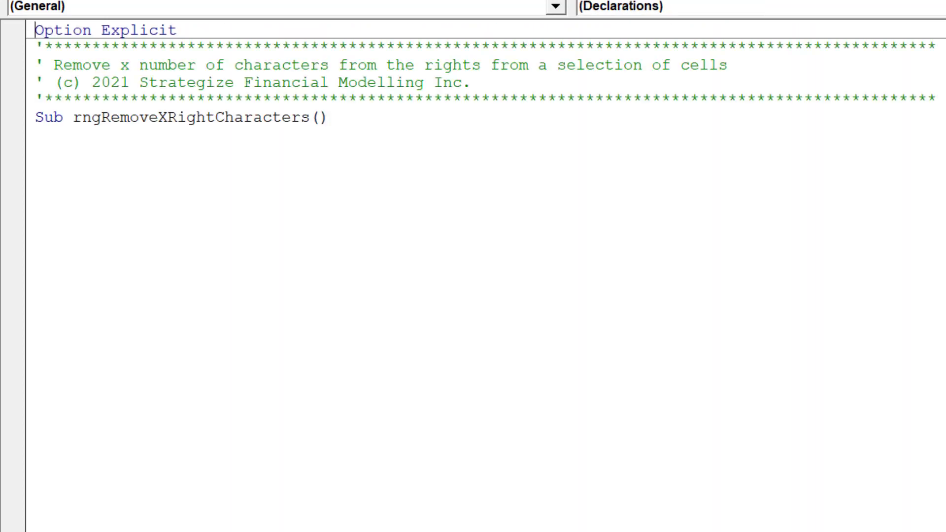
key(Down)
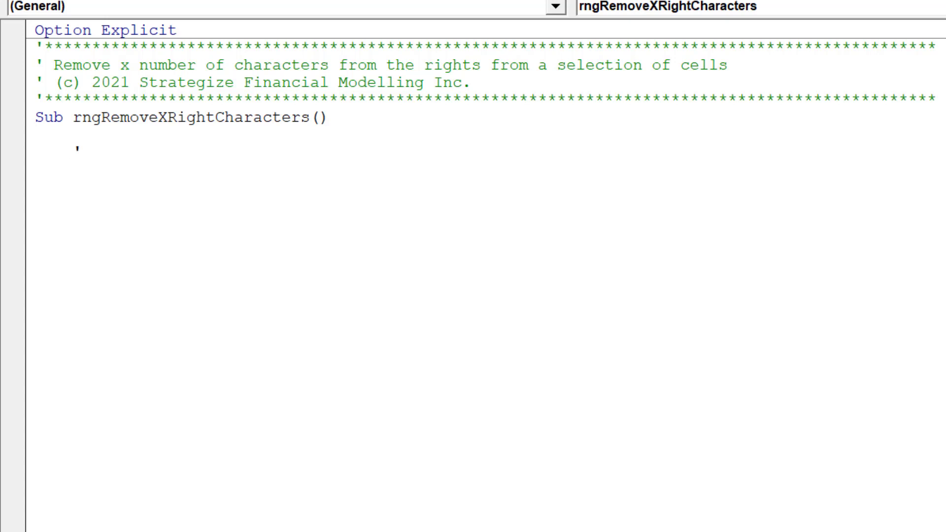
text(Disable following Excel properties before running the macro)
Add a comment and a With Application block setting Calculation to xlCalculationManual.
key(Return)
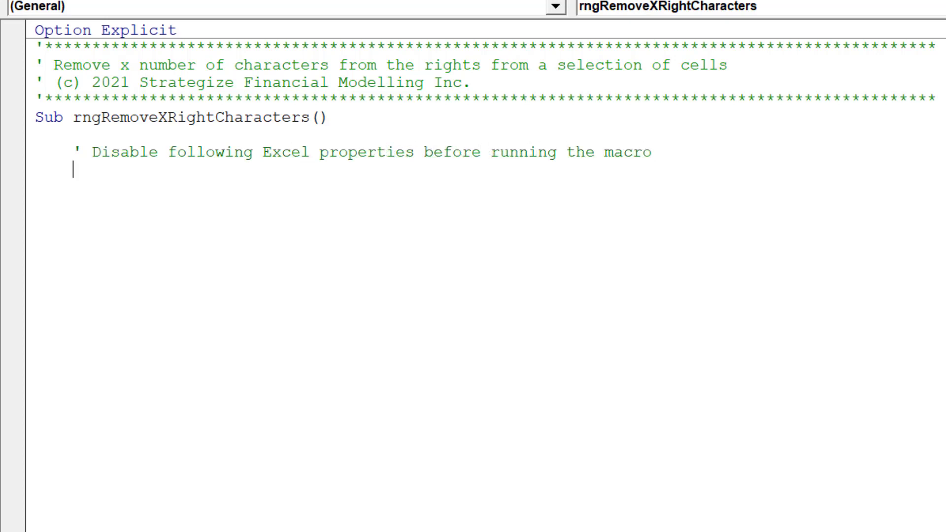
text(With Application)
key(Return)
text(.c)
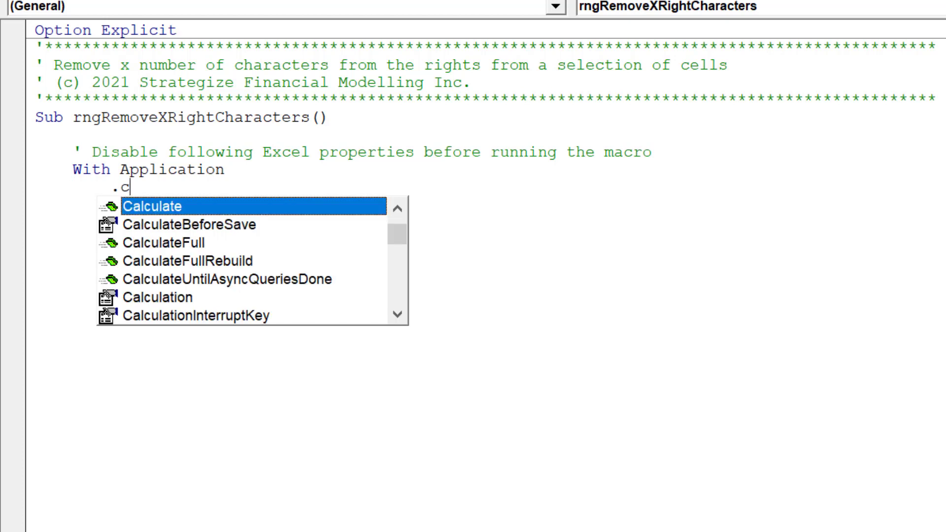
key(Down)
key(Down)
key(Down)
key(Down)
key(Down)
key(Tab)
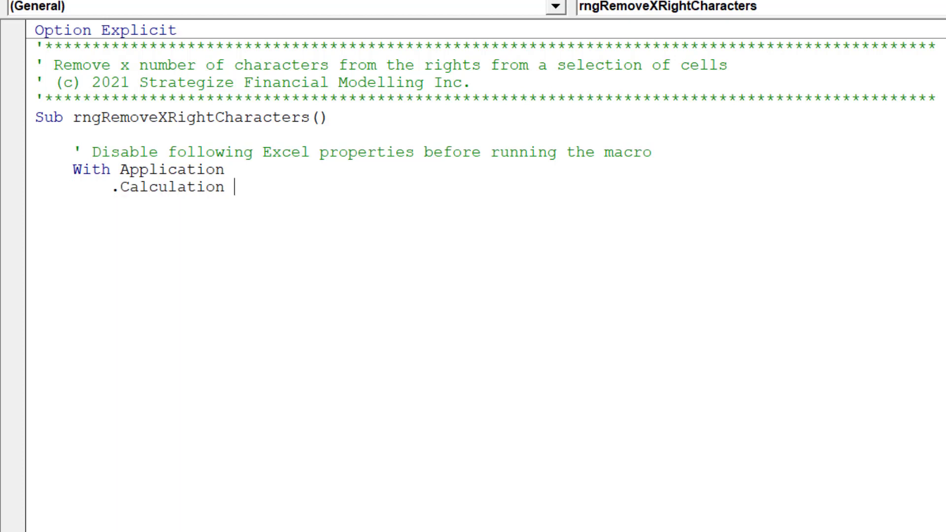
text(=)
key(Down)
key(Down)
key(Return)
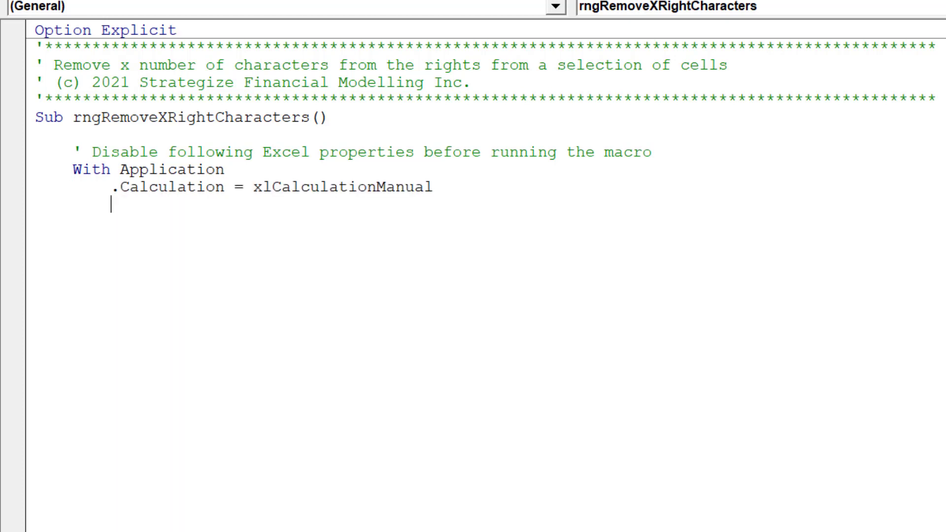
text(.e)
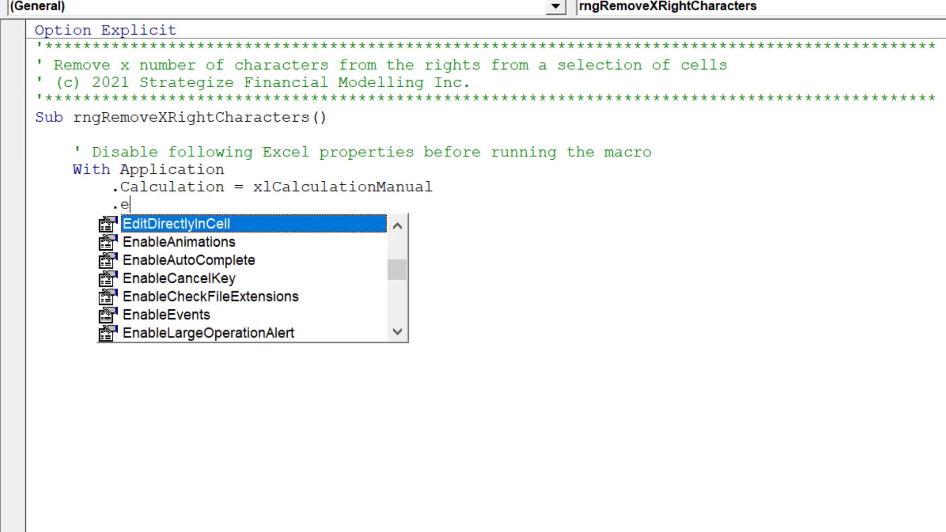
Set EnableEvents and ScreenUpdating to False, then close the block with End With.
key(Down)
key(Down)
key(Down)
key(Down)
key(Down)
key(Tab)
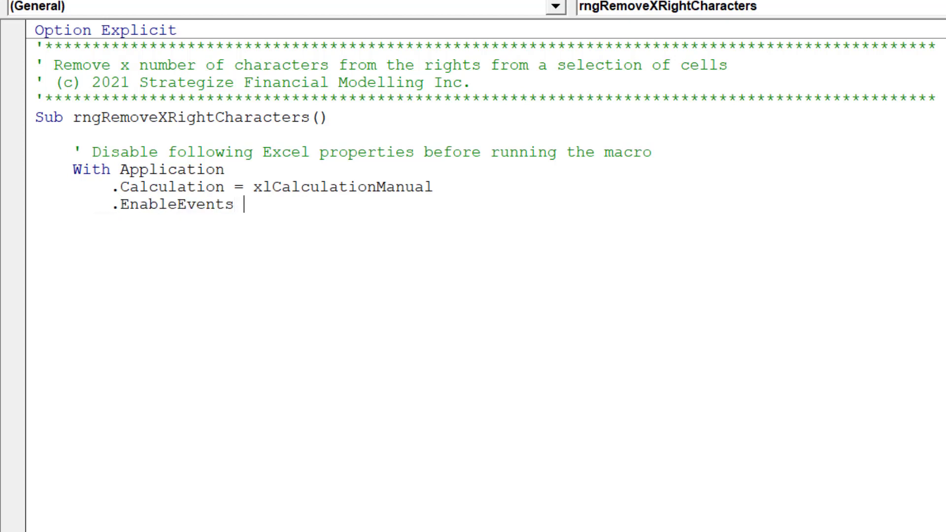
text(=)
key(Down)
key(Tab)
key(Return)
text(.sc)
key(Tab)
text(=)
key(Down)
key(Return)
text(End with)
key(Return)
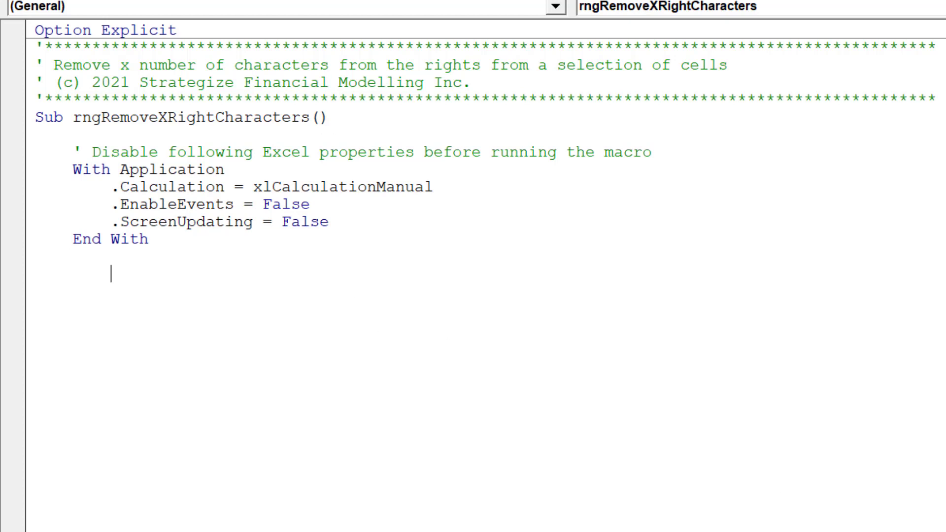
scroll(486, 144, down, 2)
scroll(486, 146, down, 1)
scroll(486, 146, down, 1)
scroll(486, 145, down, 1)
scroll(486, 145, down, 2)
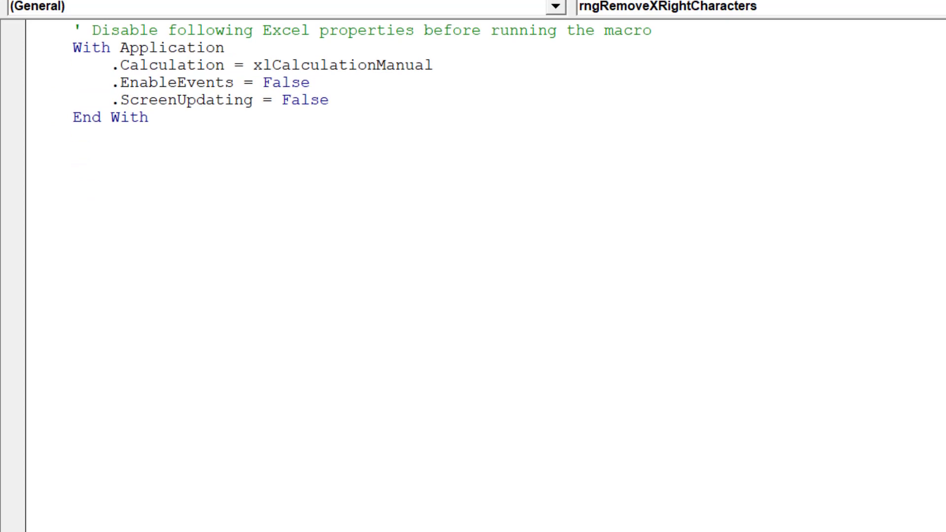
text(e)
Add the object-variable comment and Dim selectedCells As Range, inputVar As Variant.
key(BackSpace)
key(BackSpace)
text(Declare the following object variables)
key(Return)
key(BackSpace)
text(Dim s)
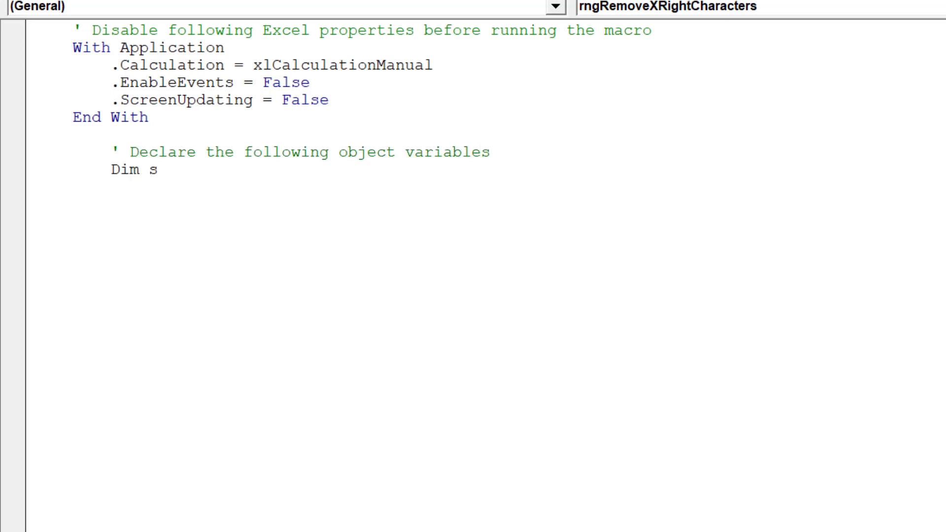
text(electedCells as r)
key(Tab)
text(putVar as )
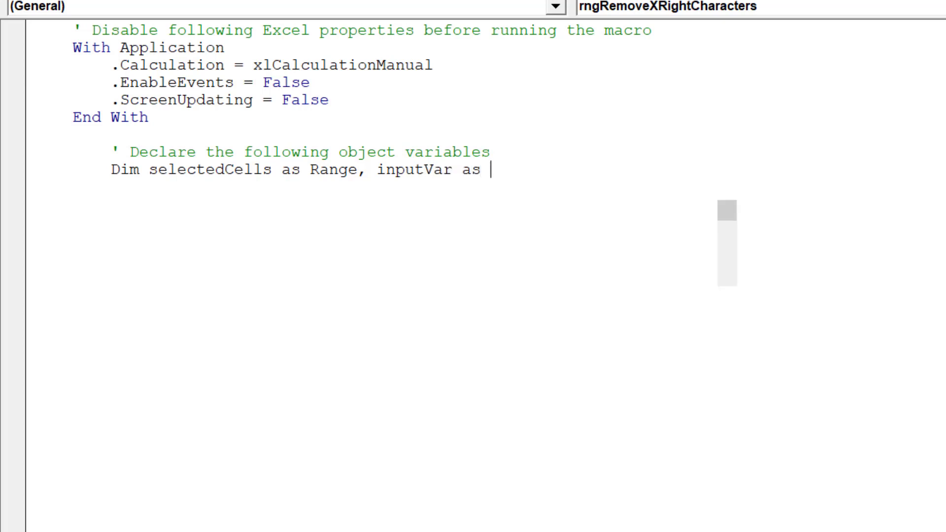
text(var)
key(Tab)
key(Return)
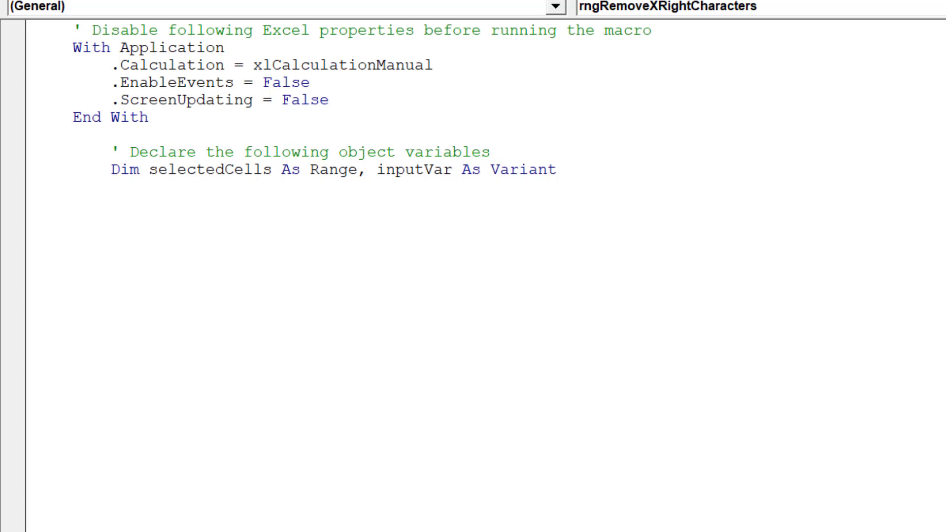
scroll(362, 266, down, 2)
scroll(363, 266, down, 1)
scroll(362, 267, down, 2)
scroll(362, 267, down, 1)
scroll(363, 266, down, 1)
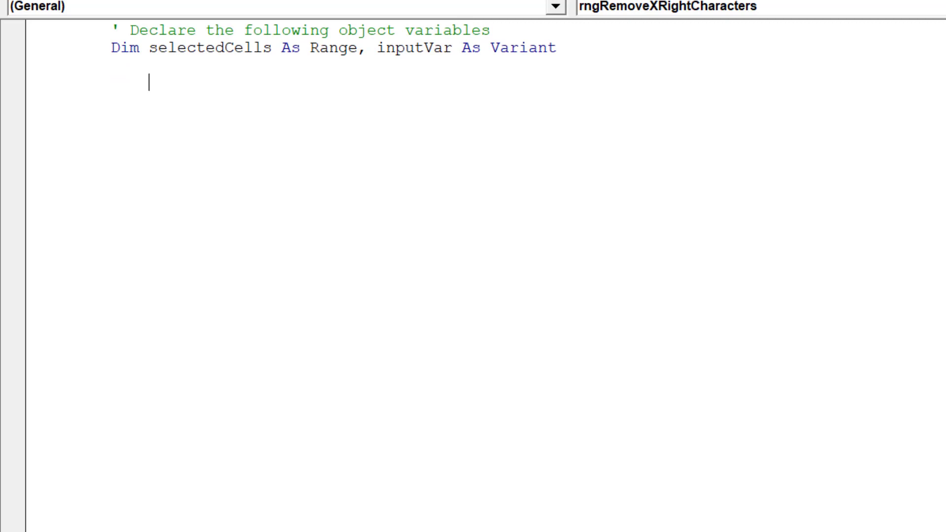
text(' I)
text(nput n)
text(number of characters to remove from right)
Assign inputVar from an InputBox asking how many right-side characters to remove, then add a loop comment.
key(Return)
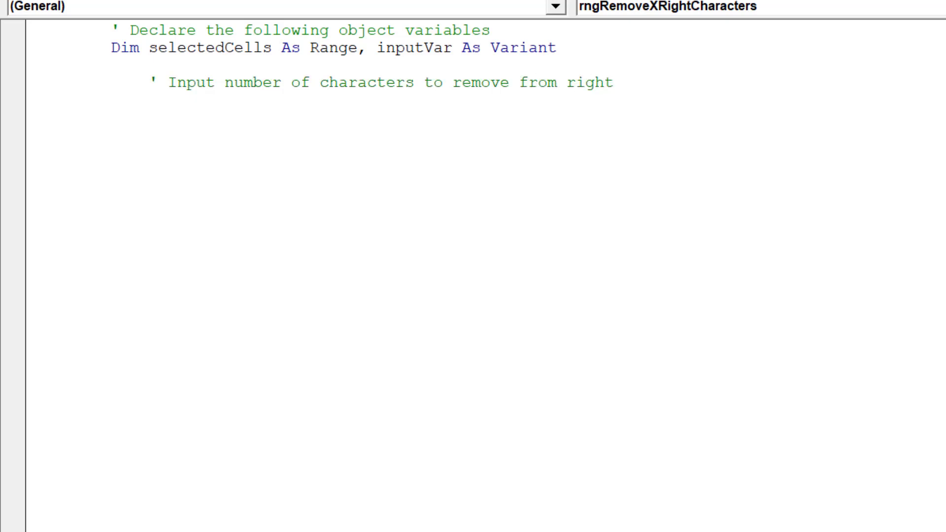
text(inputVar)
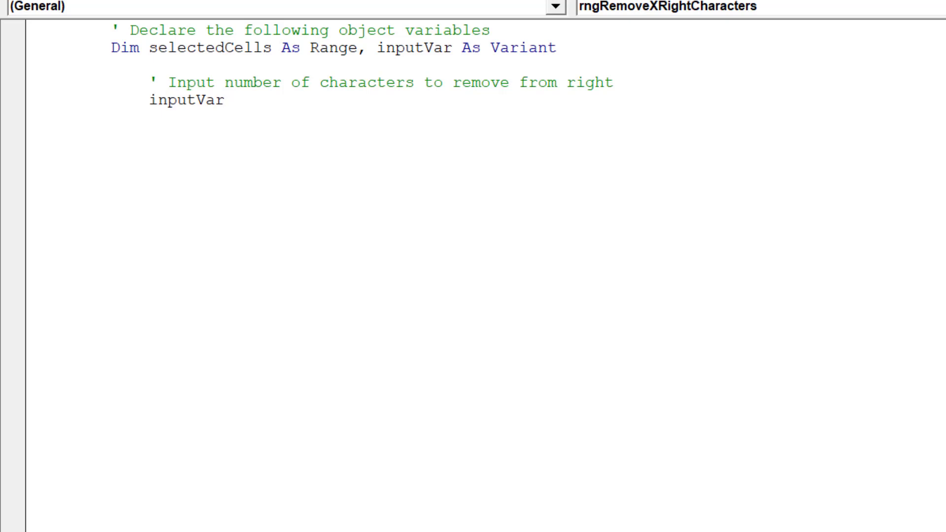
text( = inputBox(")
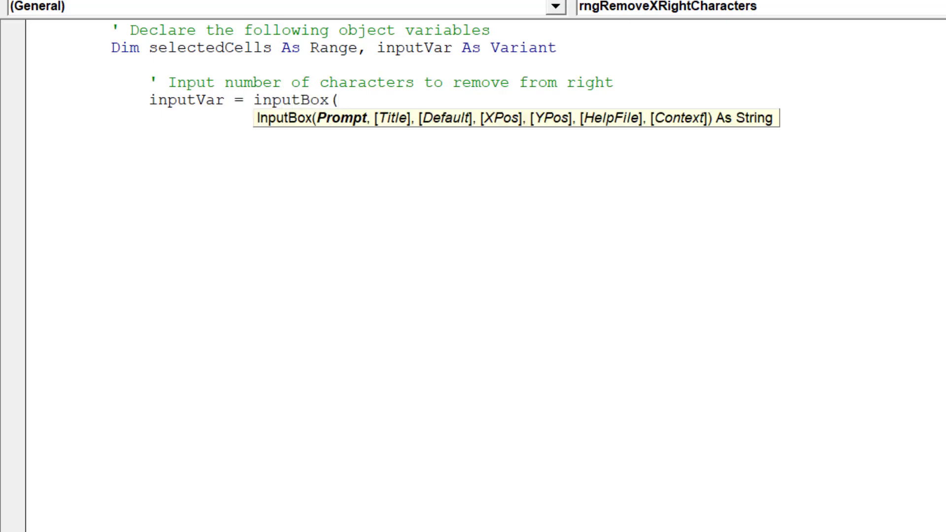
text(How many cha)
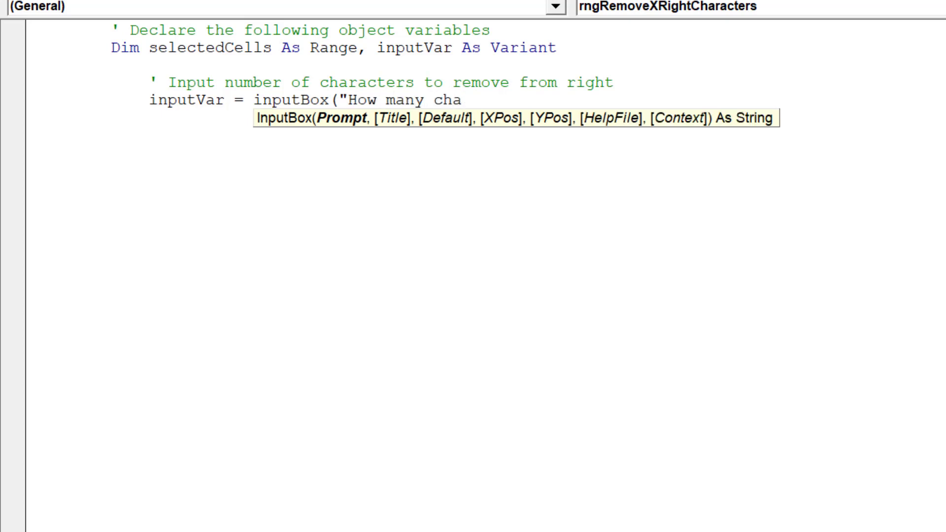
text(racters to r)
text(emove)
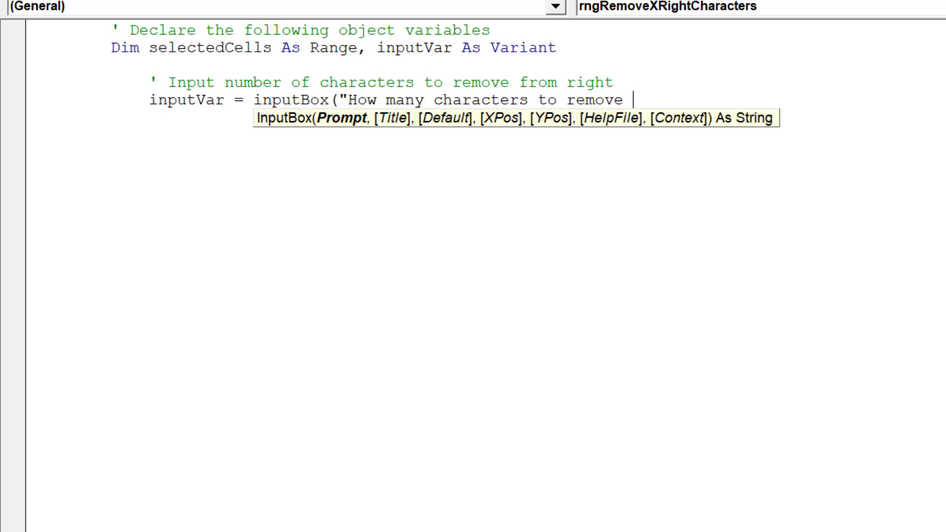
text(from the right)
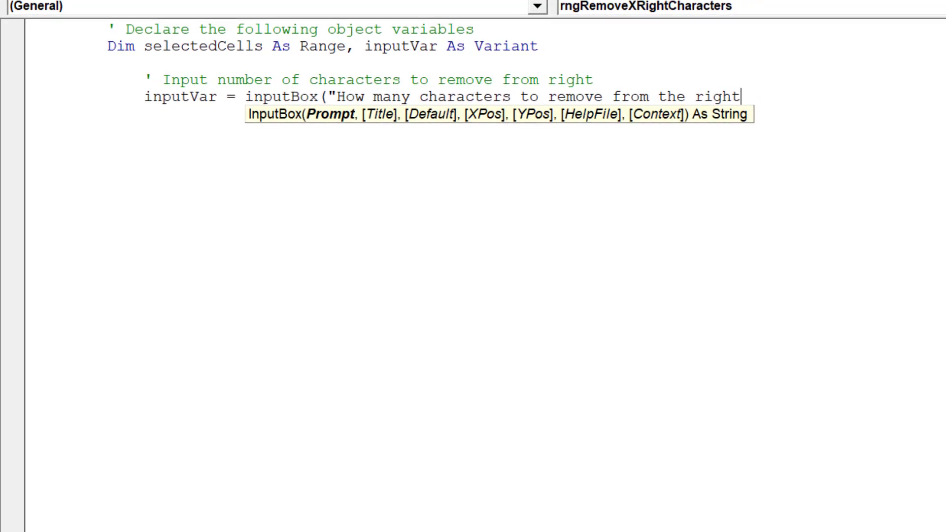
text( of selected cells)
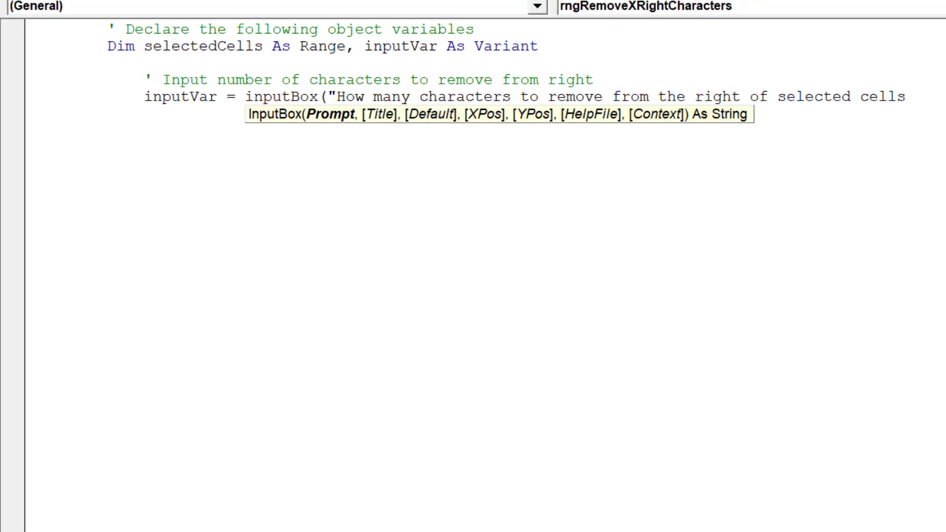
text(?"))
key(Return)
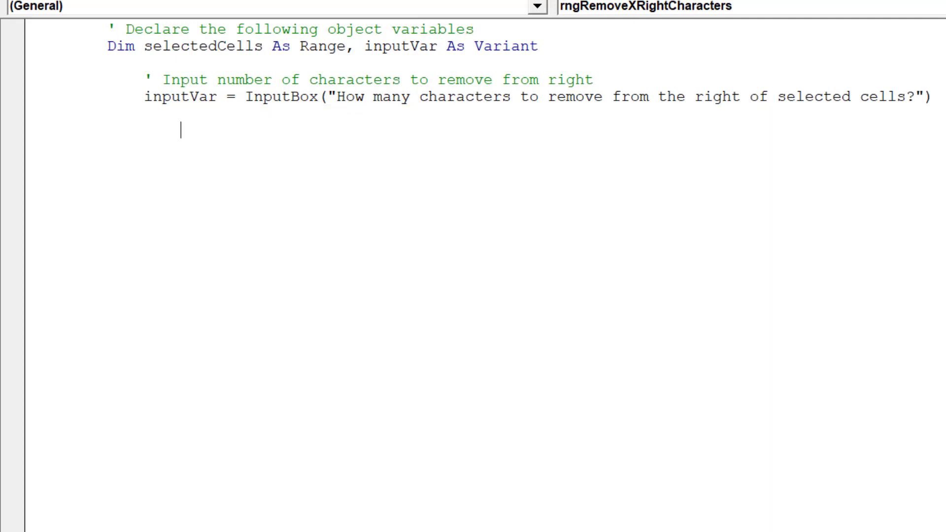
text(Loop throguh)
key(BackSpace)
key(BackSpace)
key(BackSpace)
key(BackSpace)
text(ugh selected cells)
key(Return)
text(For Each selectedCells in selectyio)
Write the loop header For Each selectedCells In Selection, fixing a typo in Selection.
key(BackSpace)
key(BackSpace)
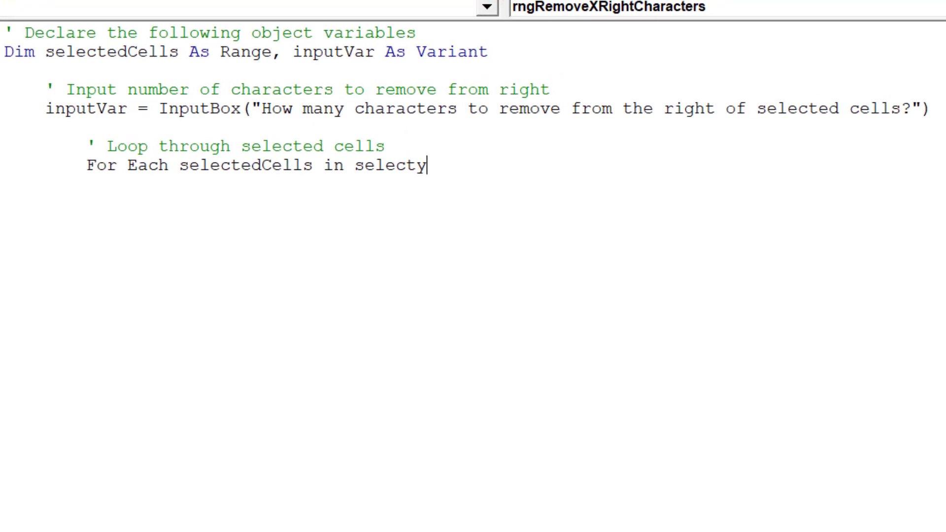
key(BackSpace)
text(ion)
key(Return)
scroll(473, 266, down, 1)
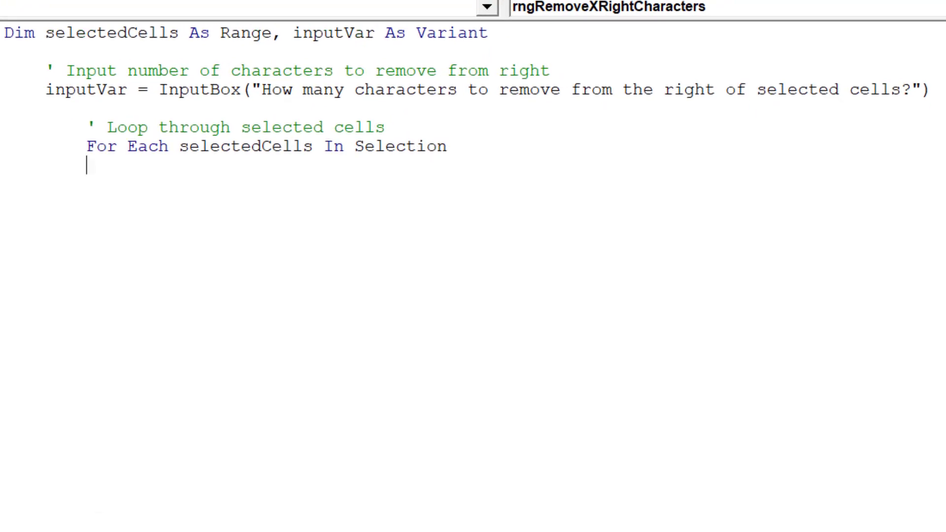
scroll(474, 266, down, 1)
scroll(473, 267, down, 1)
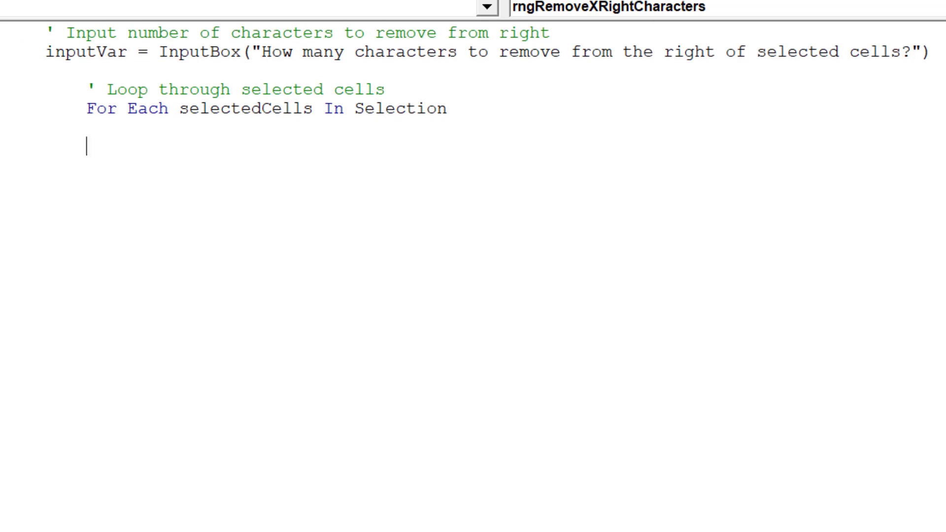
text(')
text( This is an error handler)
Add the comment 'This is an error handler' followed by On Error Resume Next.
key(Return)
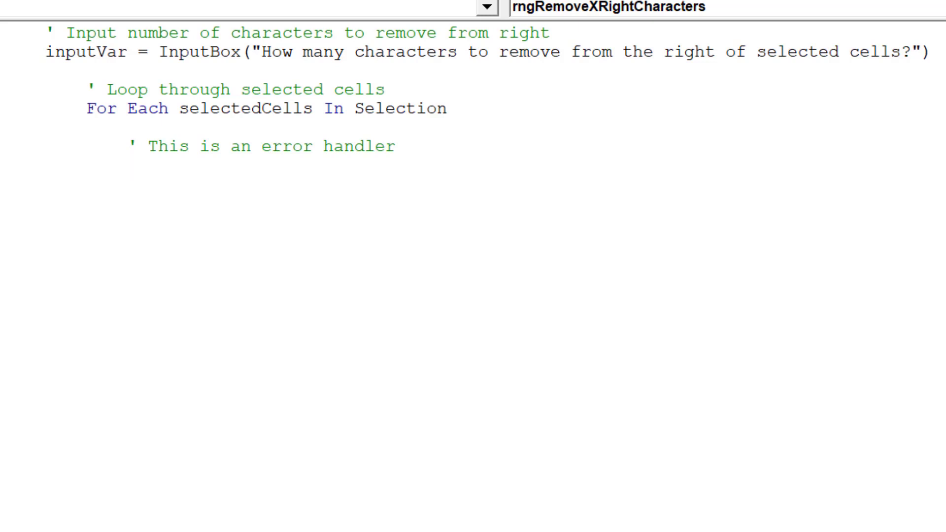
text(On Error Resume Next)
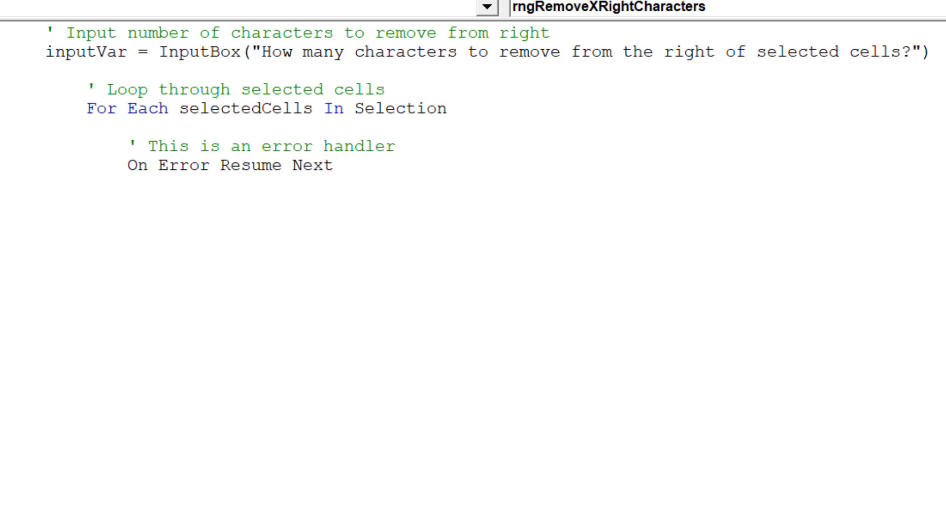
key(Return)
text(Code to remove x nubm)
Add the comment 'Code to remove x number of characters from selected cells from the right'.
key(BackSpace)
key(BackSpace)
text(mber of )
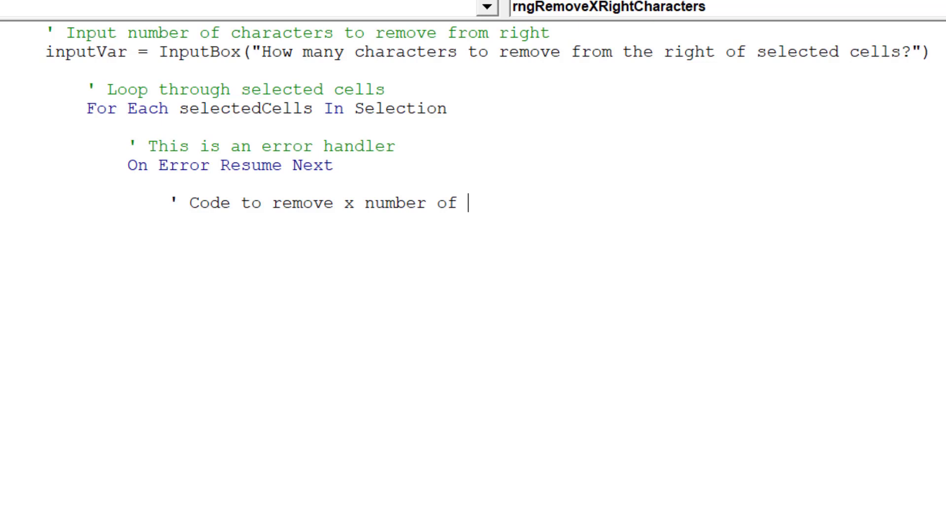
text(charavc)
key(BackSpace)
key(BackSpace)
text(cters from selected cells)
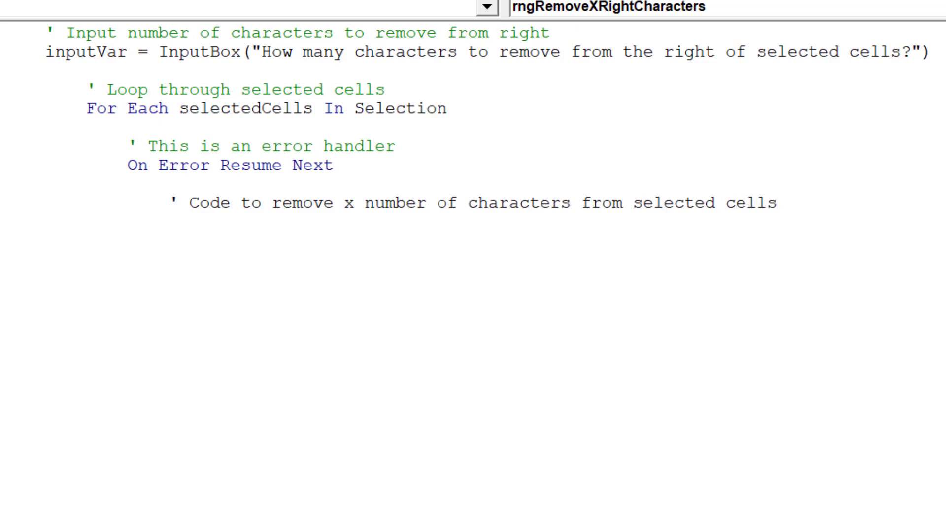
text( from the )
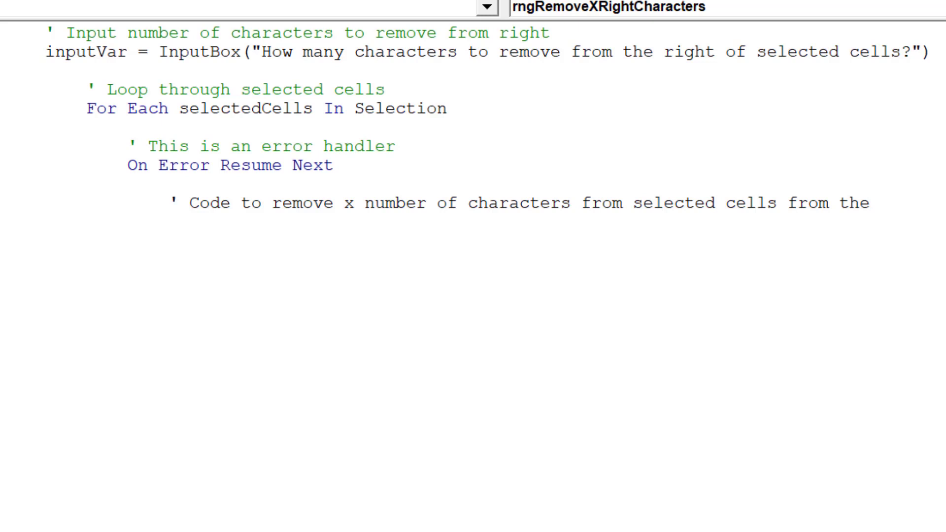
text(right)
key(Return)
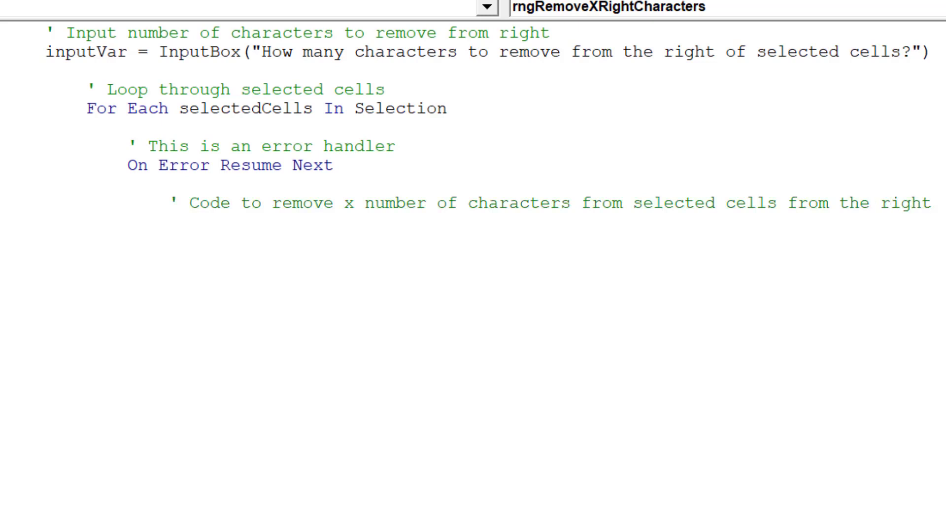
scroll(473, 222, down, 1)
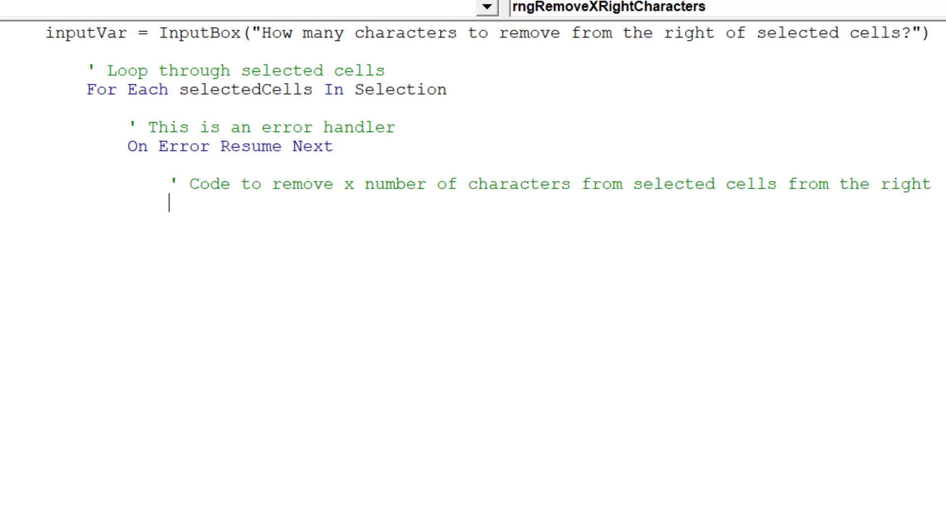
scroll(474, 222, down, 1)
scroll(474, 222, down, 1)
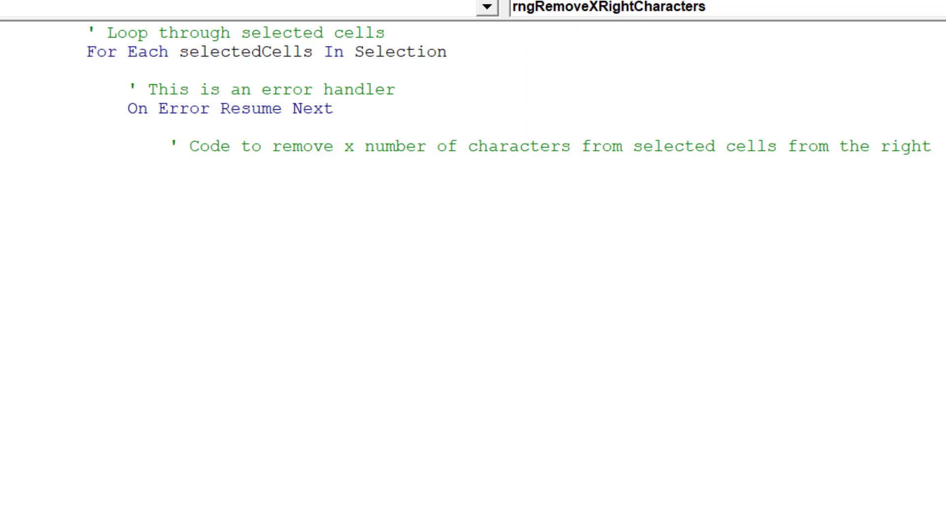
text(selectedCell)
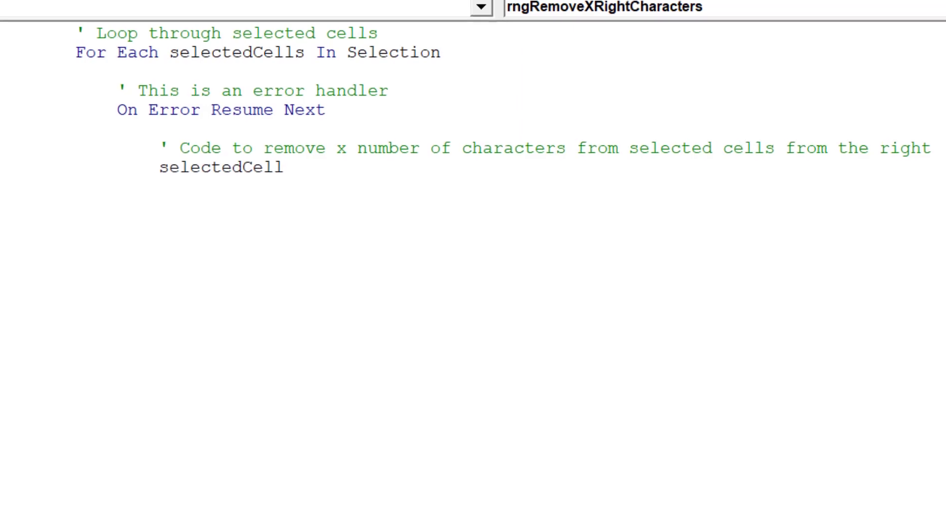
text(s.v)
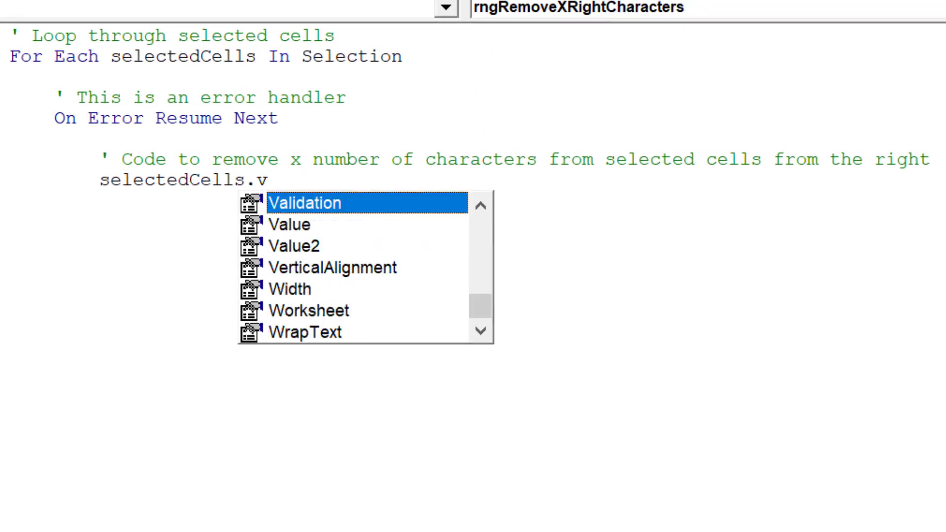
text(alue = )
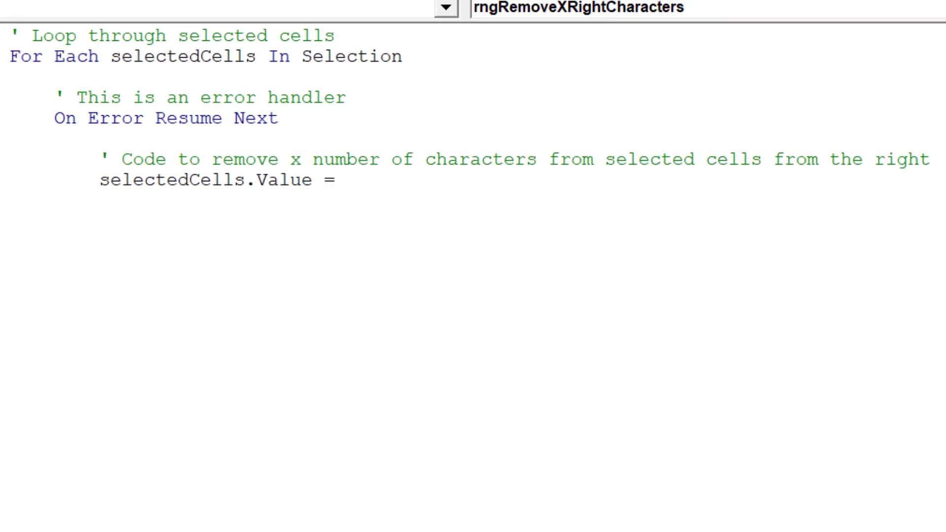
text(LEft(selectedCells.va)
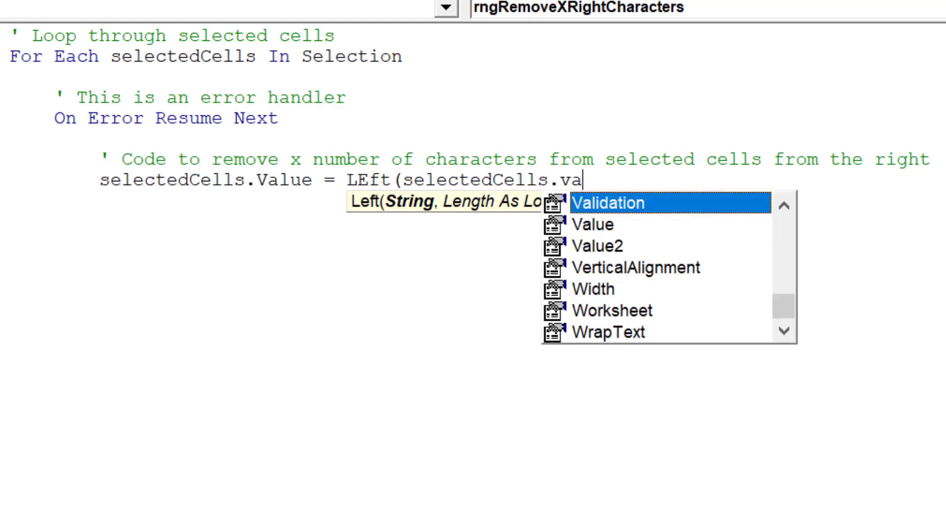
text(lue)
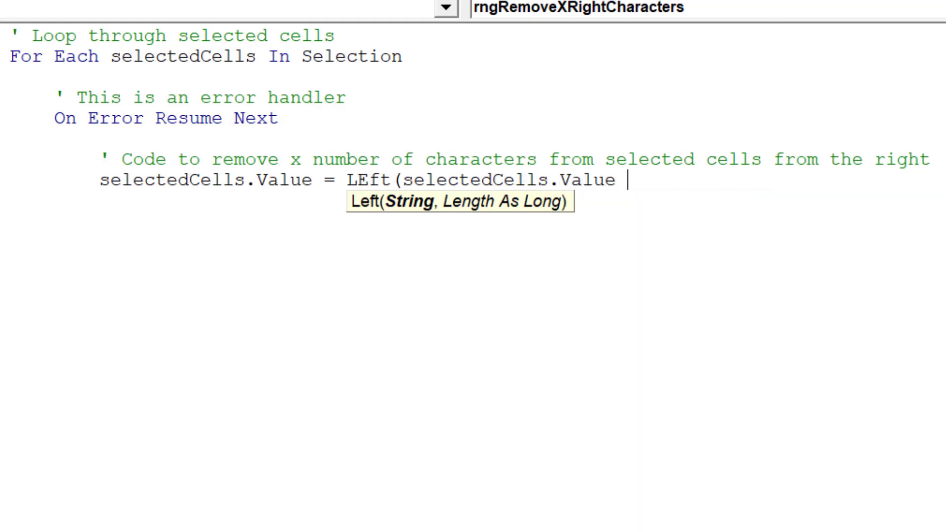
Write selectedCells.Value = Left(selectedCells.Value, Len(selectedCells) - inputVar), fixing Len and Left capitalisation.
key(BackSpace)
text(, )
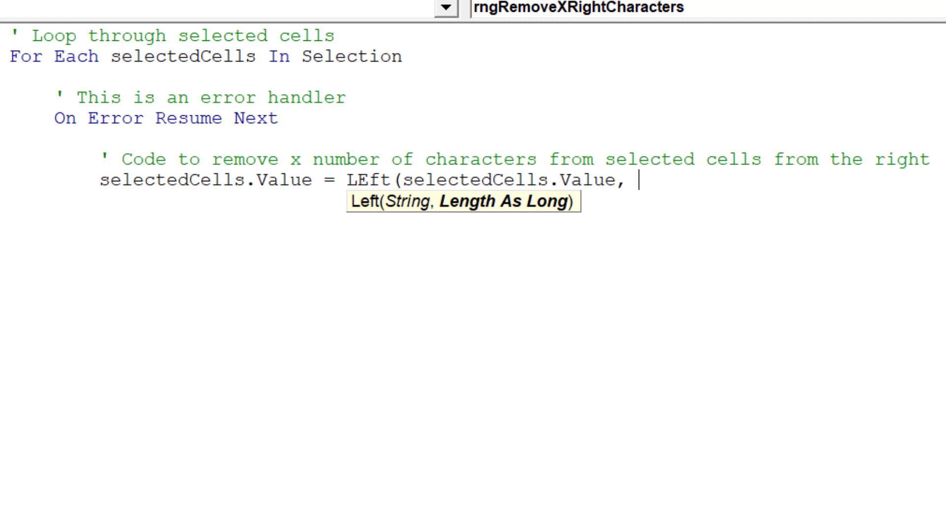
text(Len(selected)
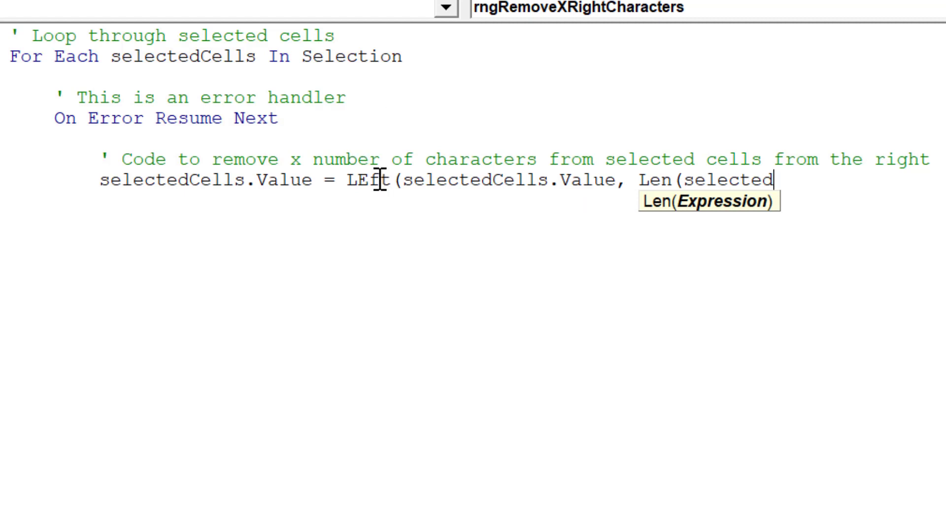
click(370, 180)
key(BackSpace)
text(e)
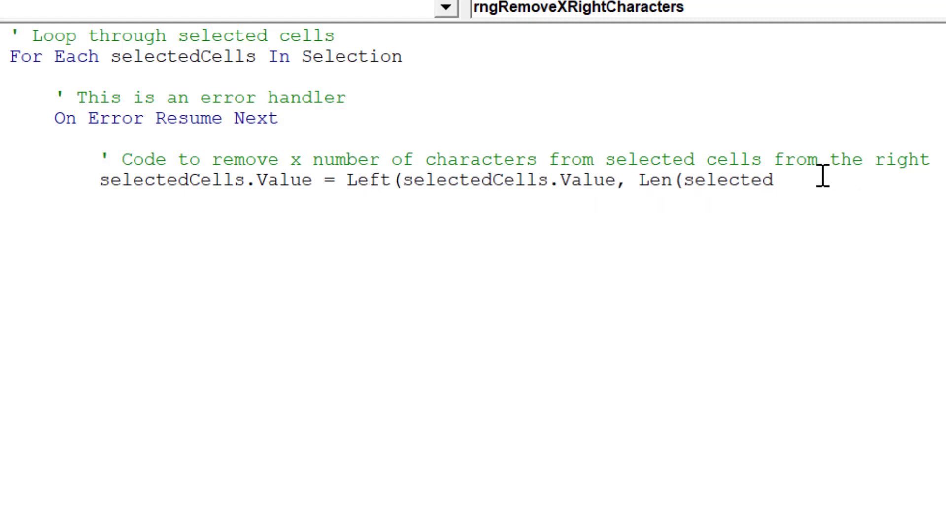
key(End)
text(Cells) - inputVar)
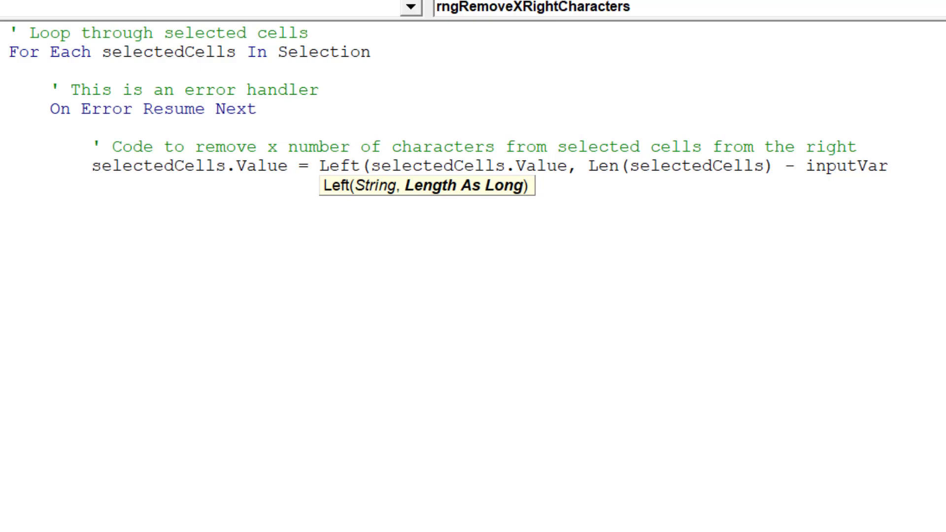
text())
key(Return)
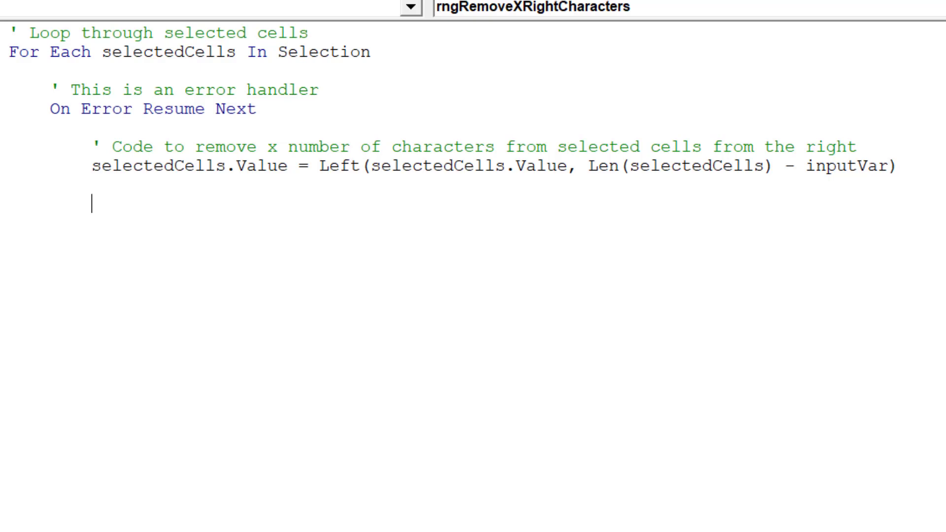
Add the comment 'If selectedCells contain Nothing then macro exits' above If selectedCells Is Nothing Then Exit Sub.
key(BackSpace)
text(' )
text(If )
text(selectedCells contai)
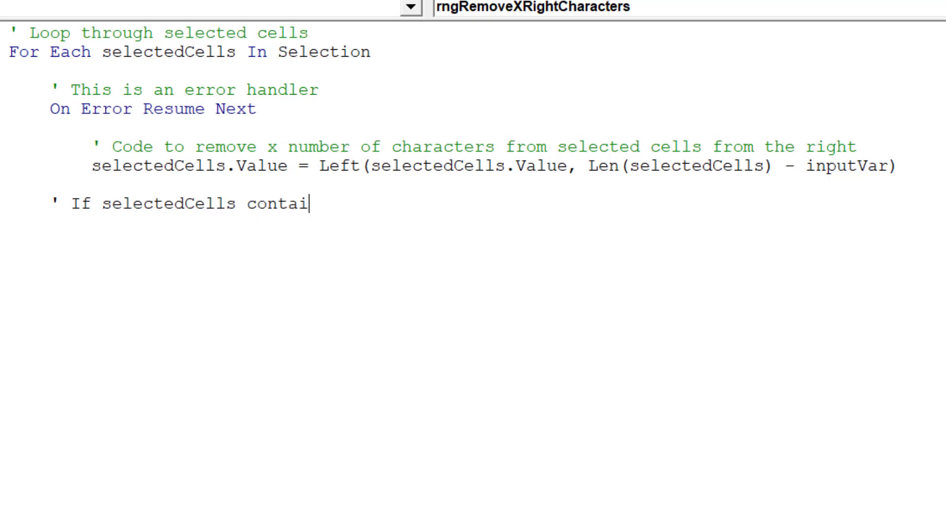
text(n Nothing then mactro)
key(BackSpace)
key(BackSpace)
key(BackSpace)
key(BackSpace)
text(ro exits)
key(Return)
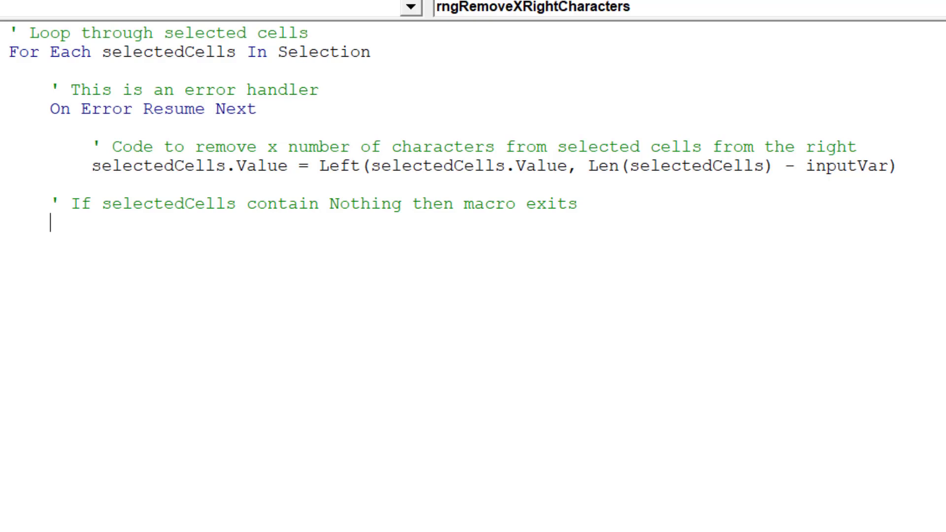
text(If selectedCElls I)
key(BackSpace)
key(BackSpace)
key(BackSpace)
key(BackSpace)
key(BackSpace)
key(BackSpace)
text(ells )
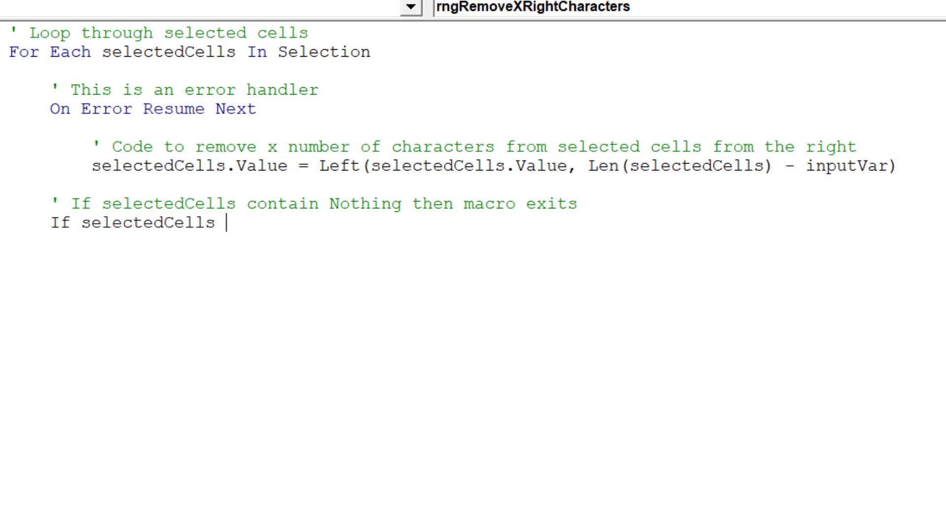
text(Is Nothing Then )
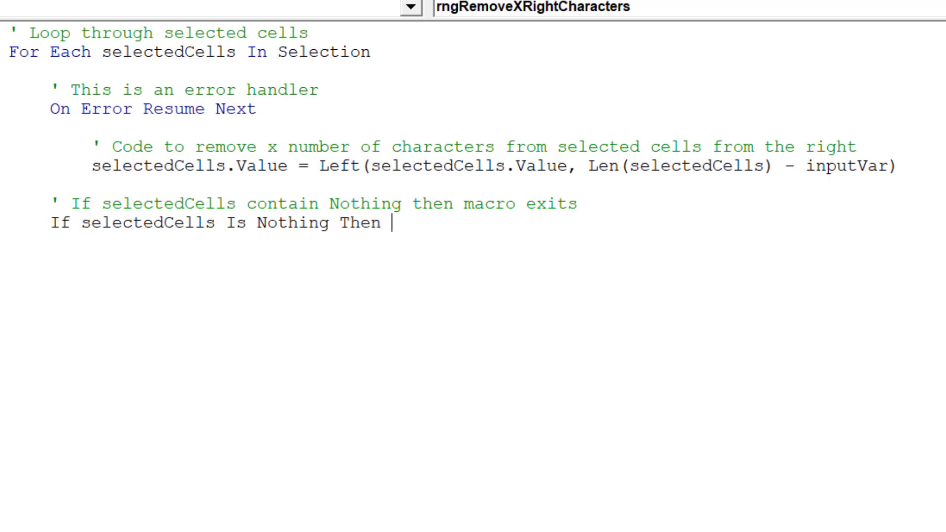
text(Exit )
text(Sub)
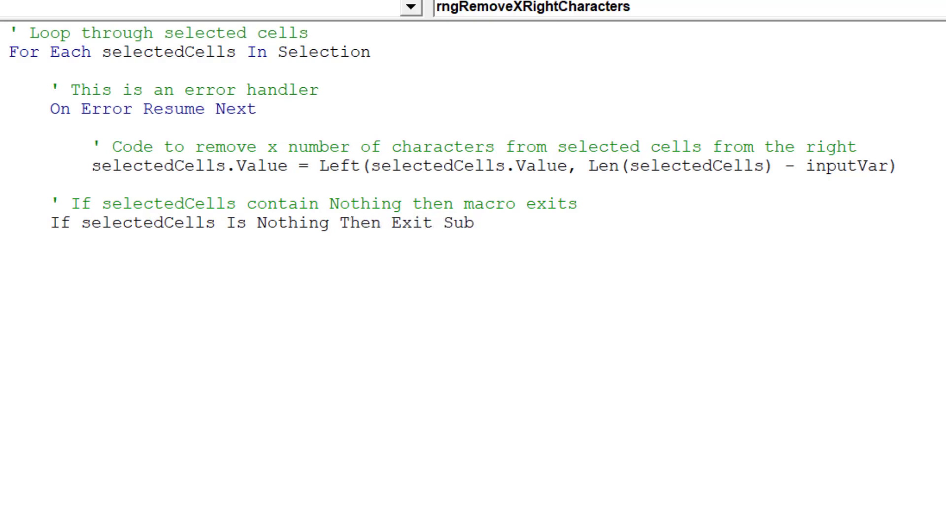
key(Return)
text(Mpv)
Add the comment 'Move to next cell' followed by Next selectedCells, then outdent the empty line.
key(BackSpace)
key(BackSpace)
text(ove to next )
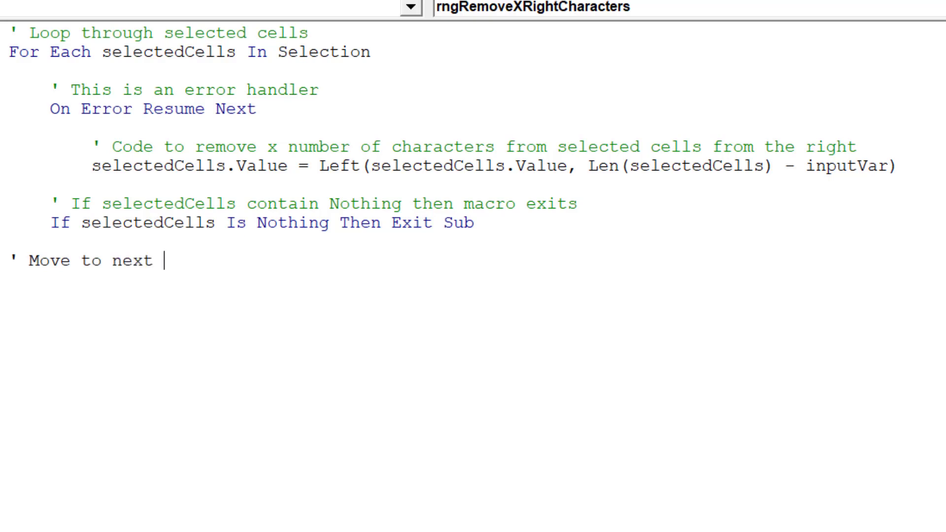
text(cell)
key(Return)
text(Next)
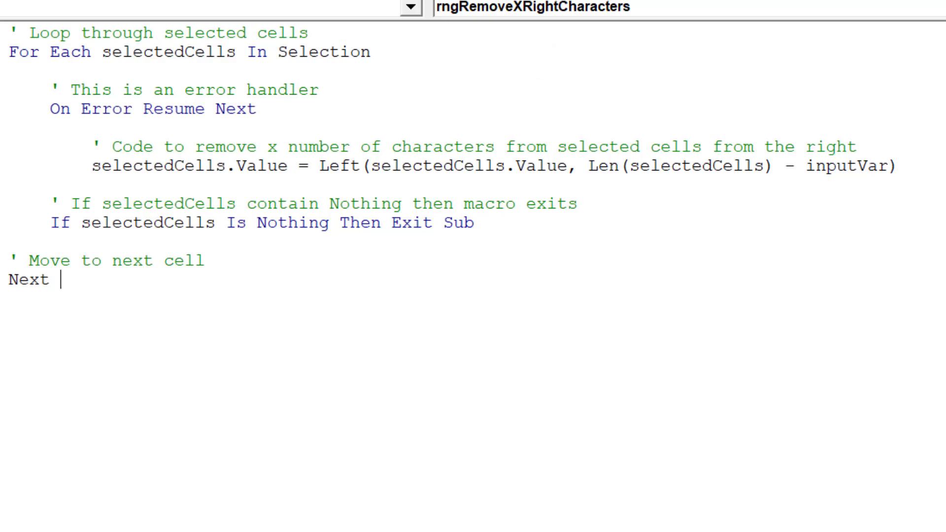
scroll(451, 155, down, 1)
scroll(452, 156, down, 2)
scroll(451, 156, down, 1)
scroll(452, 155, down, 1)
scroll(452, 156, down, 1)
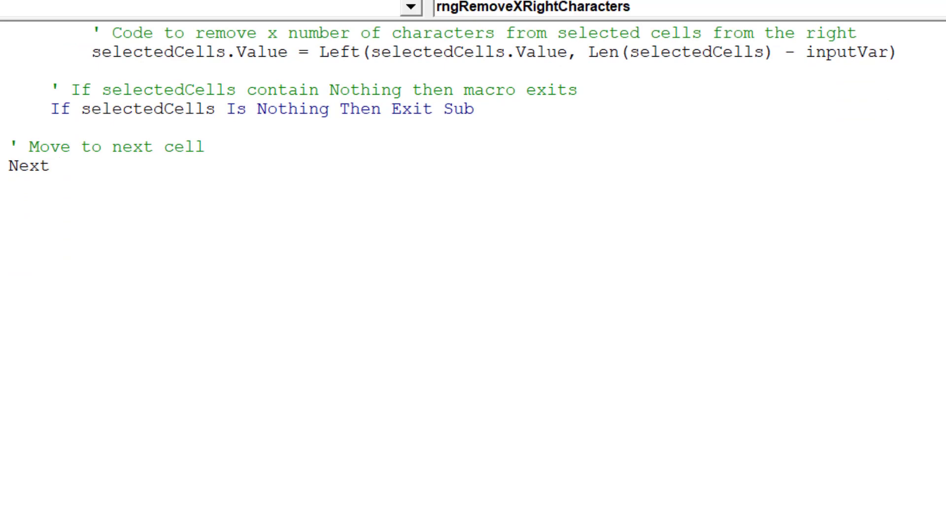
text(selectedCells)
key(Return)
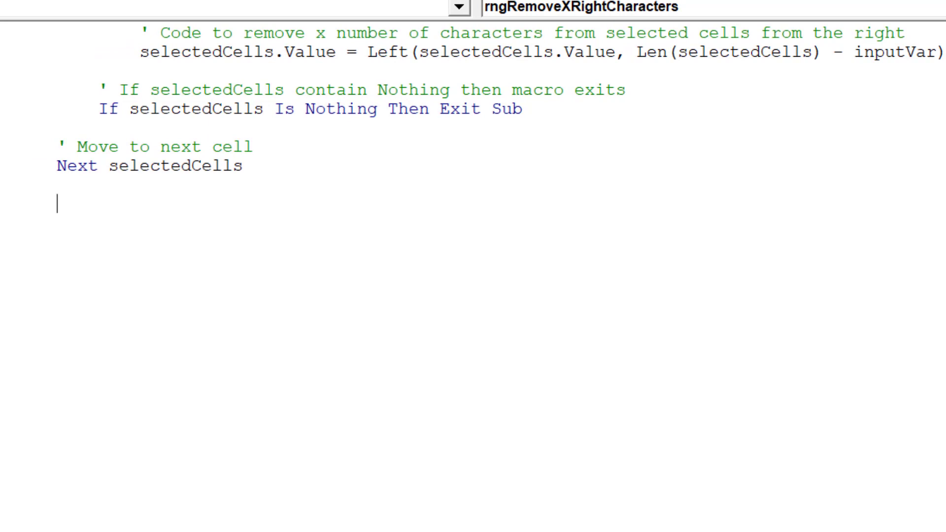
key(BackSpace)
scroll(473, 266, down, 1)
scroll(473, 267, down, 1)
scroll(473, 266, down, 1)
text(')
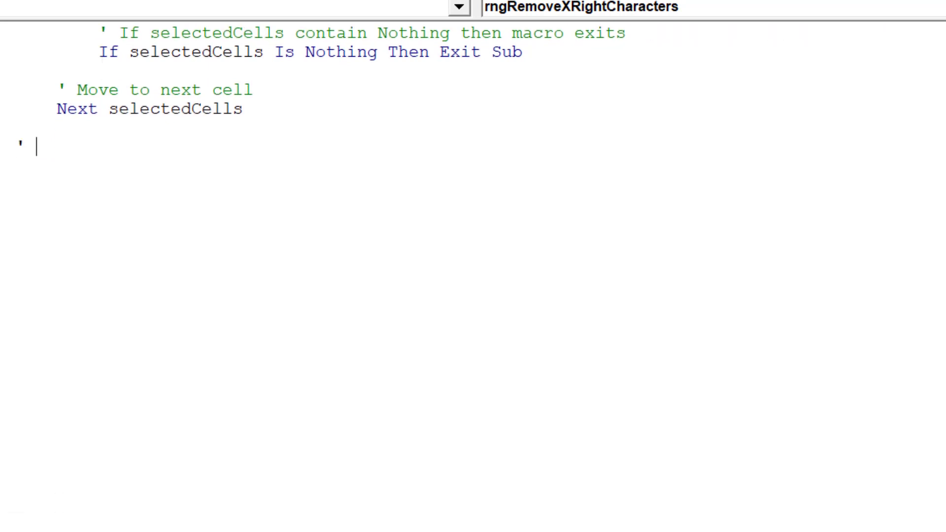
text(Return to first cell in sle)
Add the comment 'Return to first cell in selection' and the line ActiveCell.Select below the loop.
key(BackSpace)
text(electiopn)
key(BackSpace)
key(BackSpace)
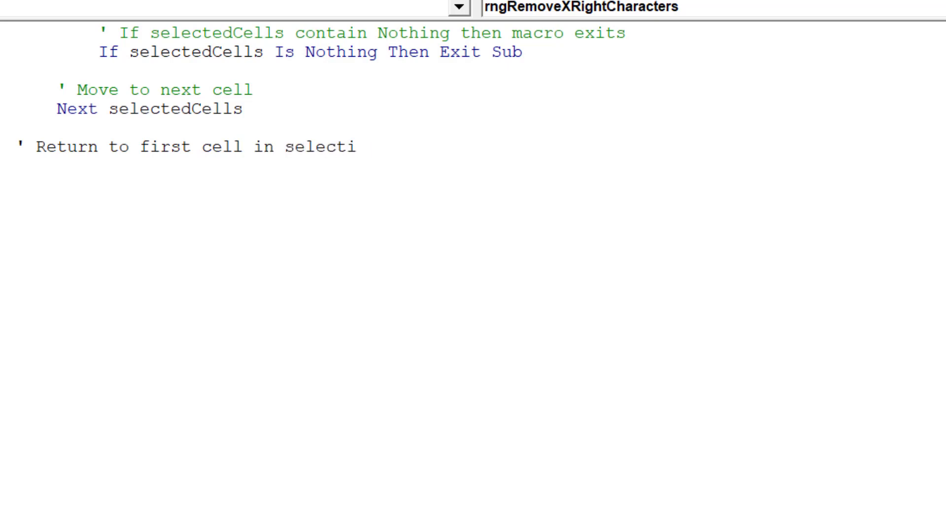
text(on)
key(Return)
text(Act)
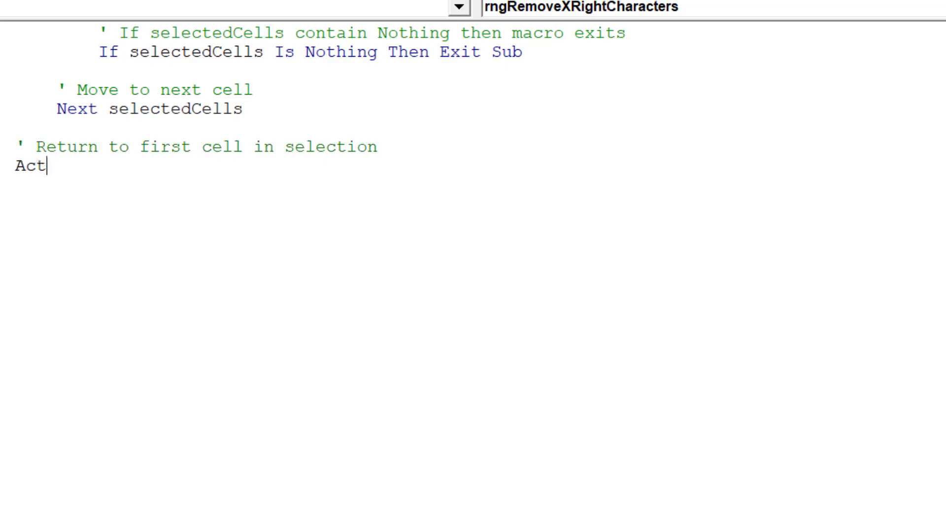
text(iveCell.)
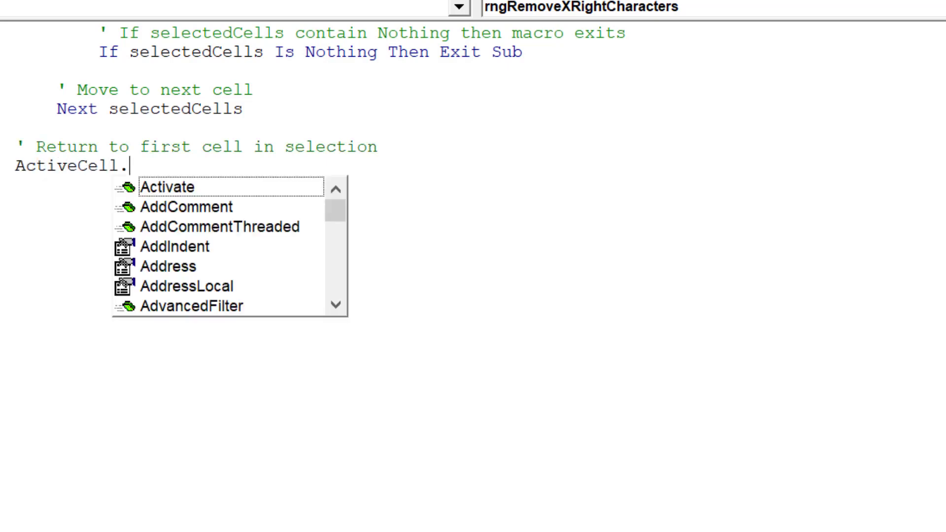
text(se)
key(Tab)
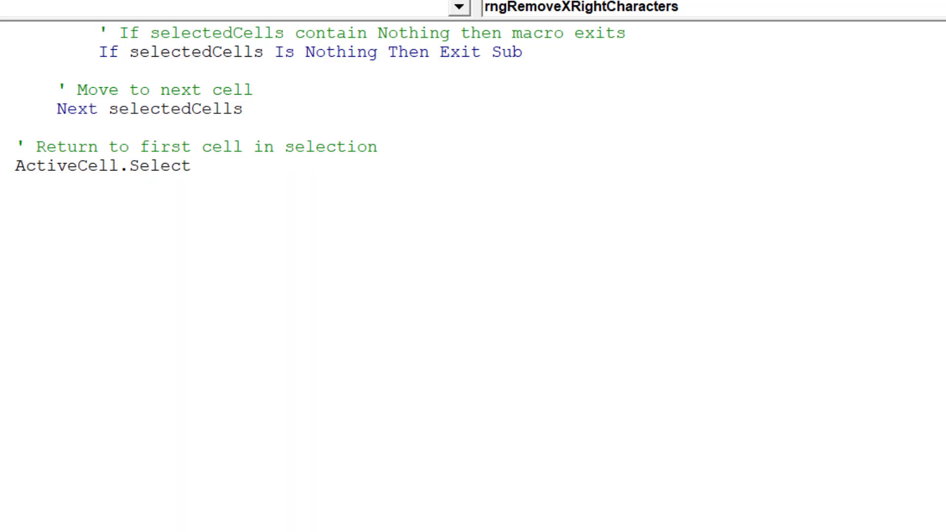
key(Return)
scroll(320, 101, down, 3)
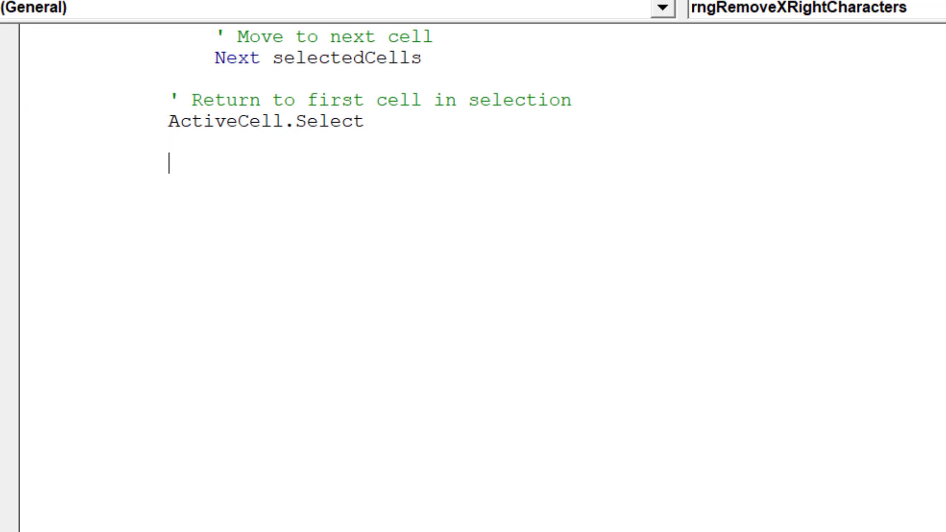
text('Re-enable Excel proper)
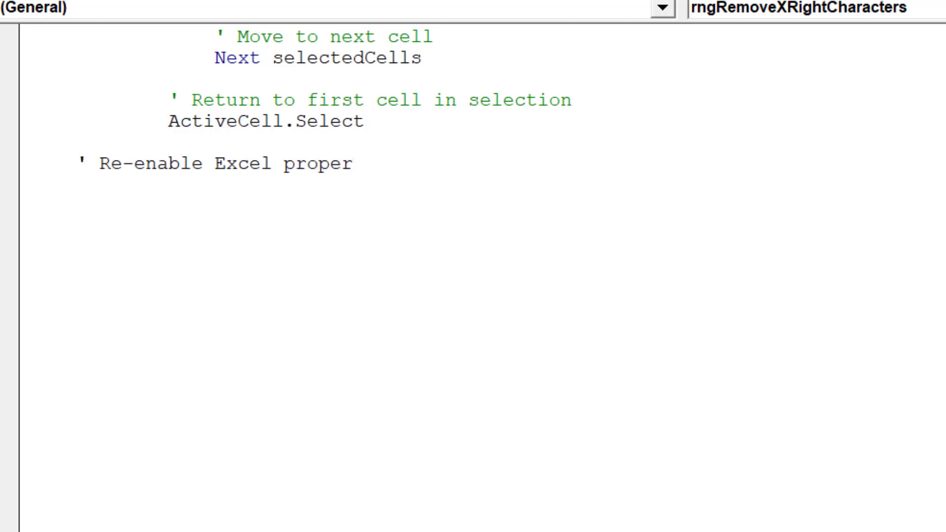
text(ties once the mactro has run)
Add the re-enable comment and a With Application block setting .Calculation = xlCalculationAutomatic.
key(Return)
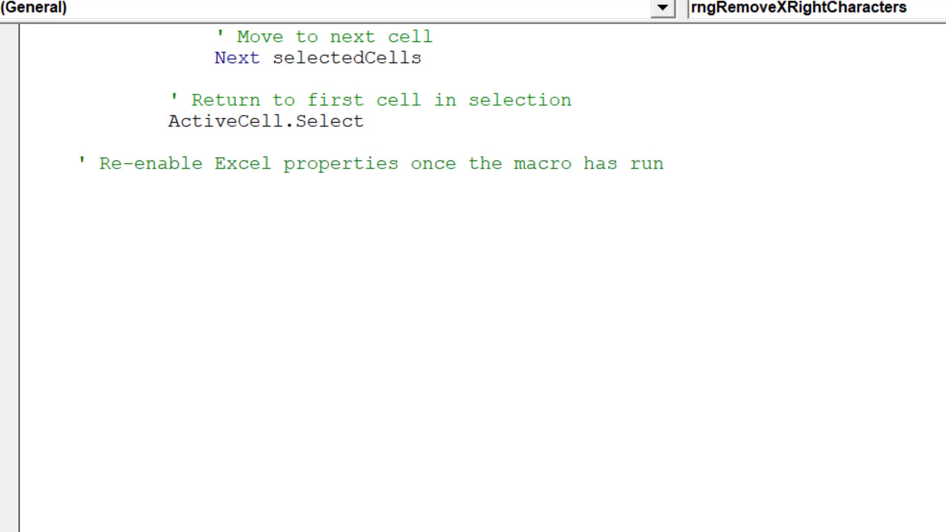
text(With Application     )
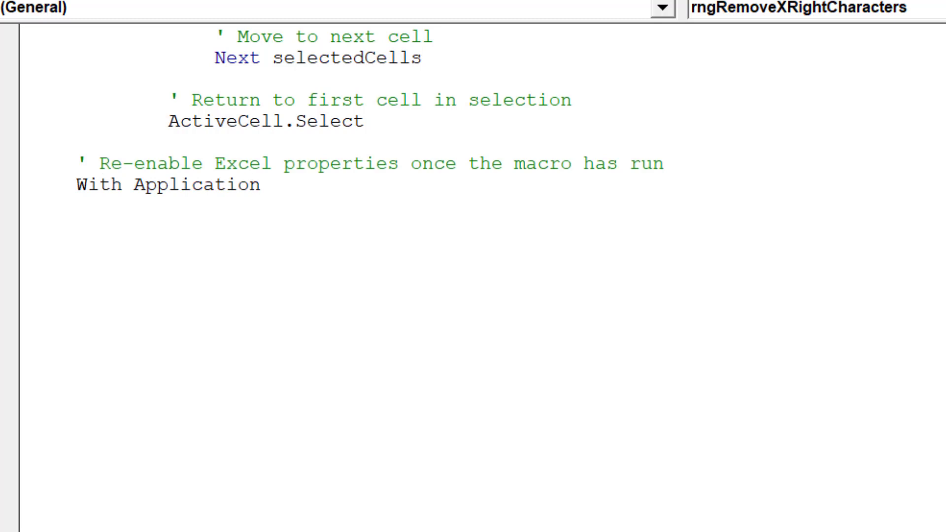
text(.c)
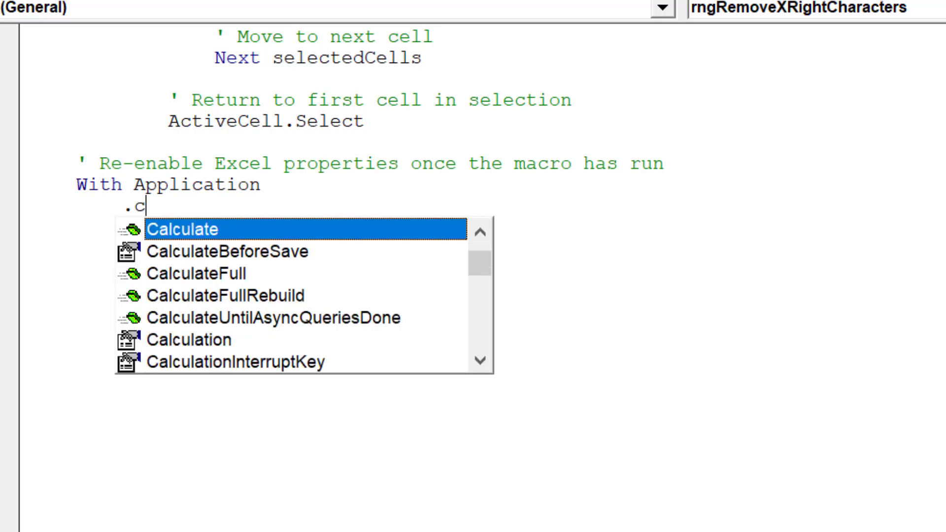
key(Down)
key(Down)
key(Down)
key(Down)
key(Down)
key(Tab)
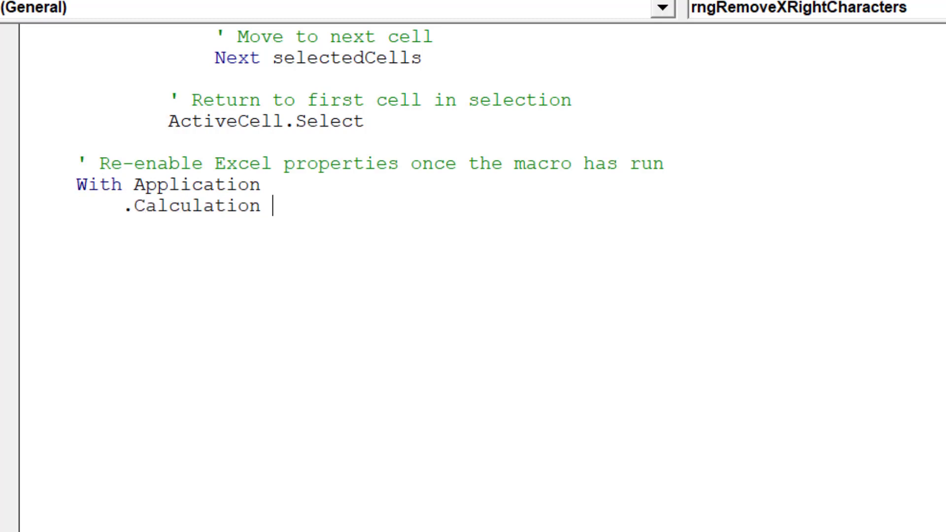
text(=)
key(Tab)
text(.)
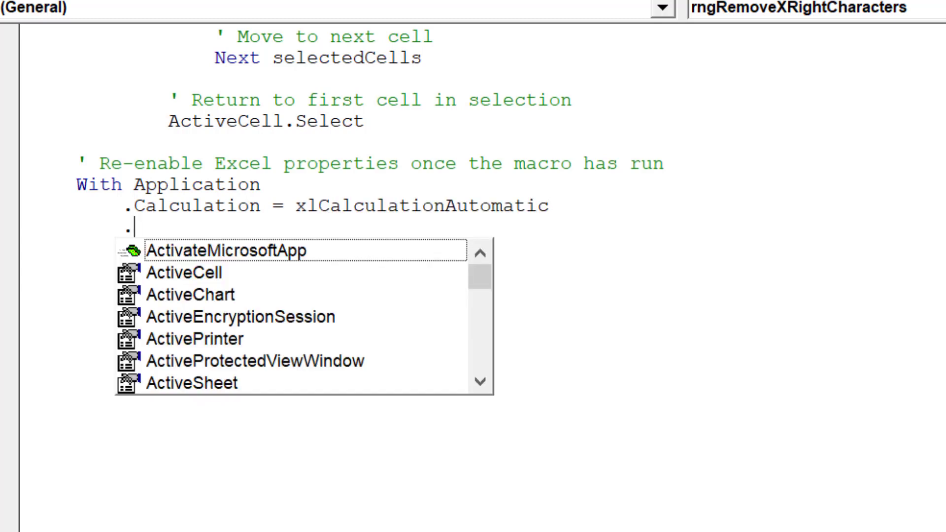
text(e)
key(Down)
key(Down)
key(Down)
key(Down)
key(Down)
key(Tab)
text(=)
key(Down)
key(Down)
Set .EnableEvents and .ScreenUpdating to True, close with End With, and select the trailing blank lines.
key(Return)
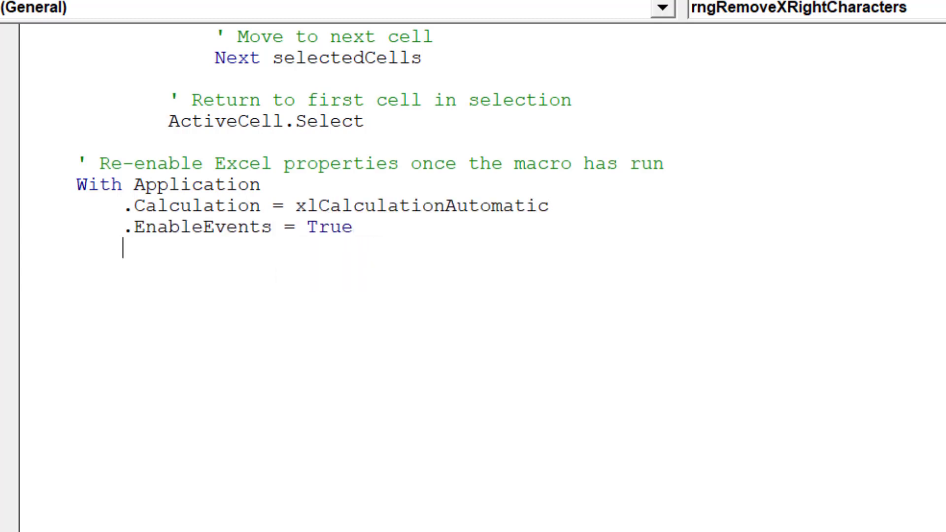
text(.ScreenUpdating )
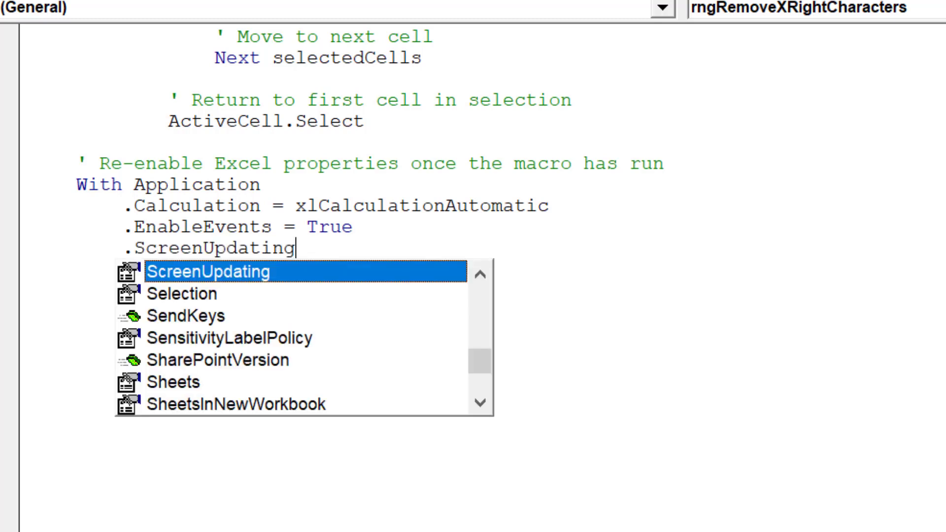
text(=)
key(Down)
key(Down)
key(Tab)
text(E)
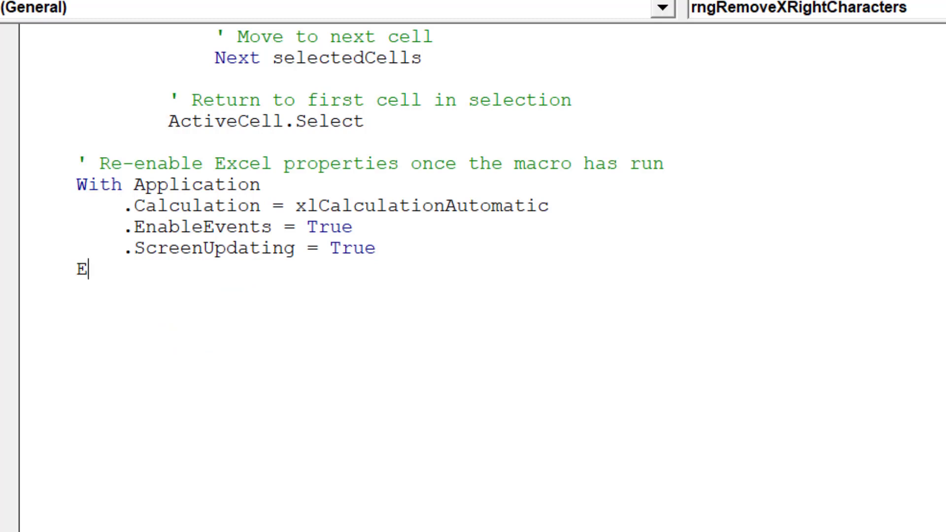
text(nd with)
key(Return)
key(shift+Down)
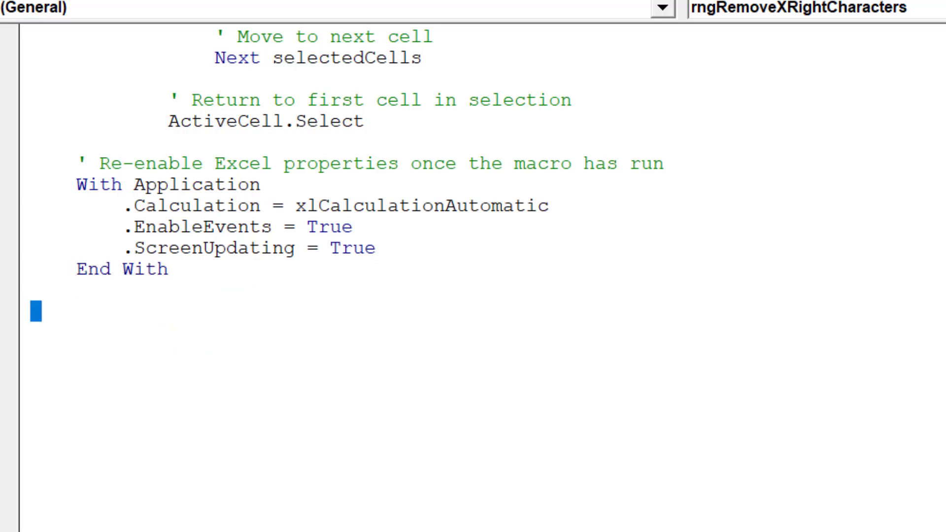
key(shift+Down)
key(shift+Down)
key(shift+Down)
key(shift+Down)
key(shift+Down)
key(shift+Down)
key(shift+Down)
key(shift+Down)
key(shift+Down)
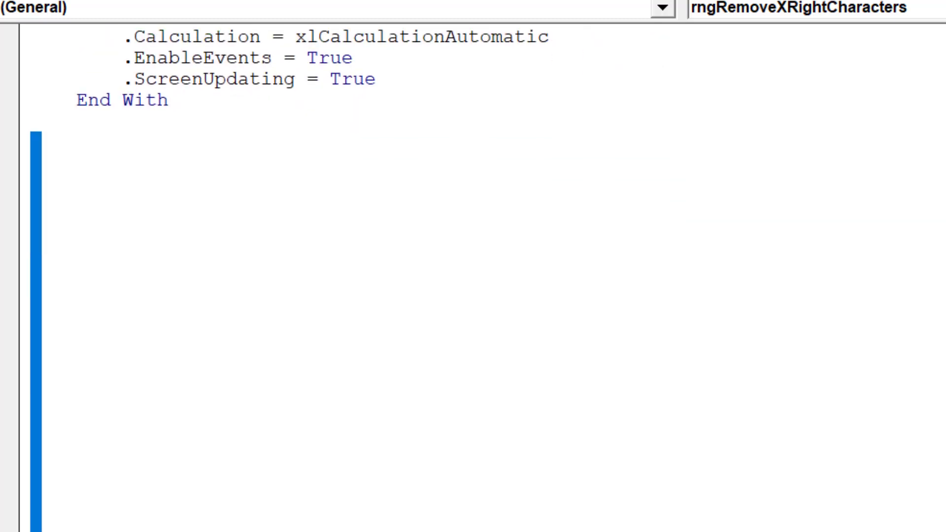
key(shift+Down)
key(shift+Down)
key(shift+Down)
key(shift+Down)
key(shift+Down)
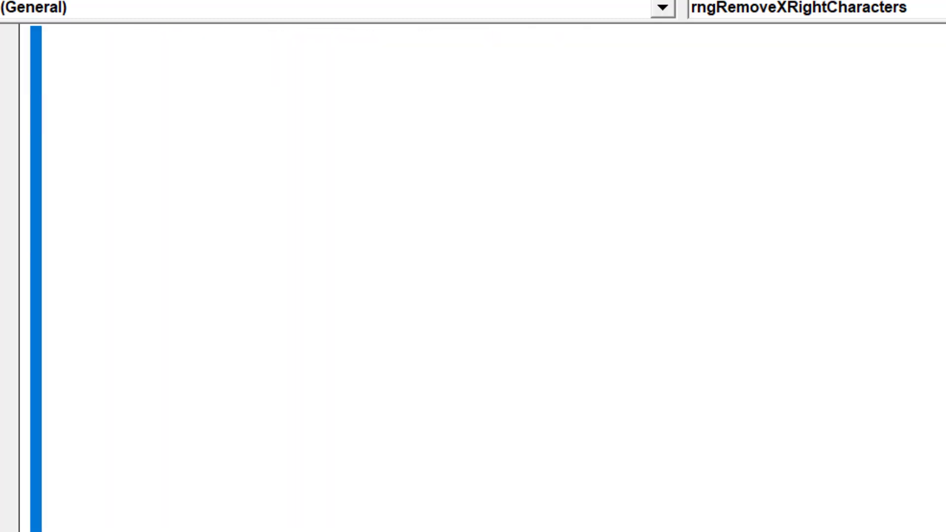
Delete the extra blank lines before End Sub and review the finished procedure.
key(Delete)
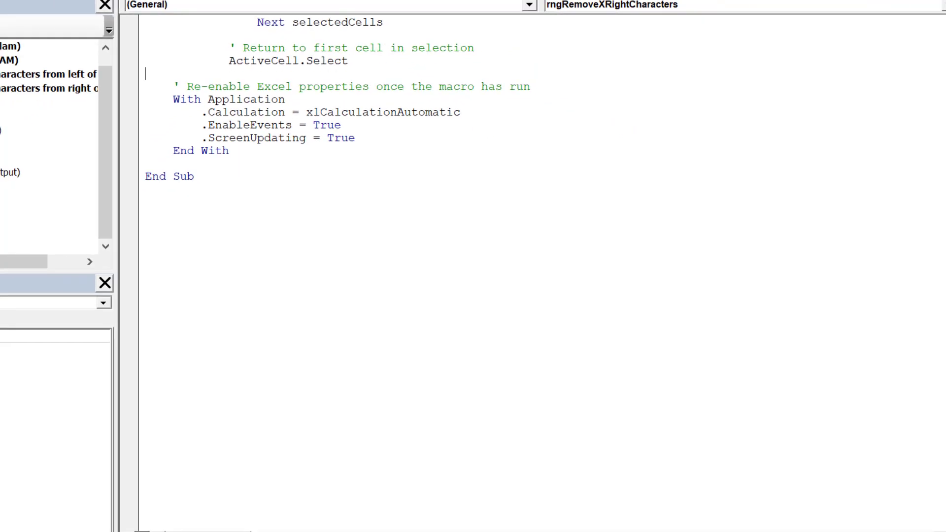
scroll(501, 273, up, 4)
scroll(501, 273, up, 5)
scroll(501, 273, up, 1)
scroll(502, 273, up, 1)
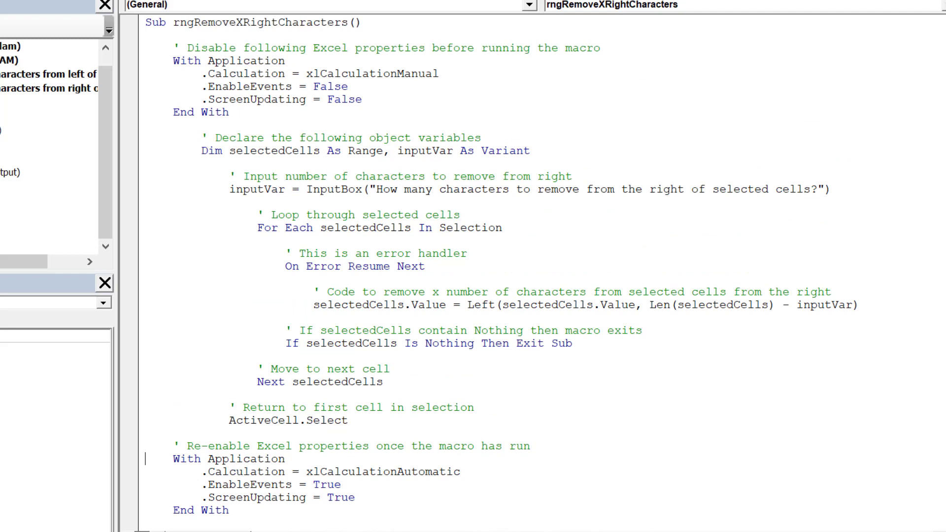
key(Down)
key(Down)
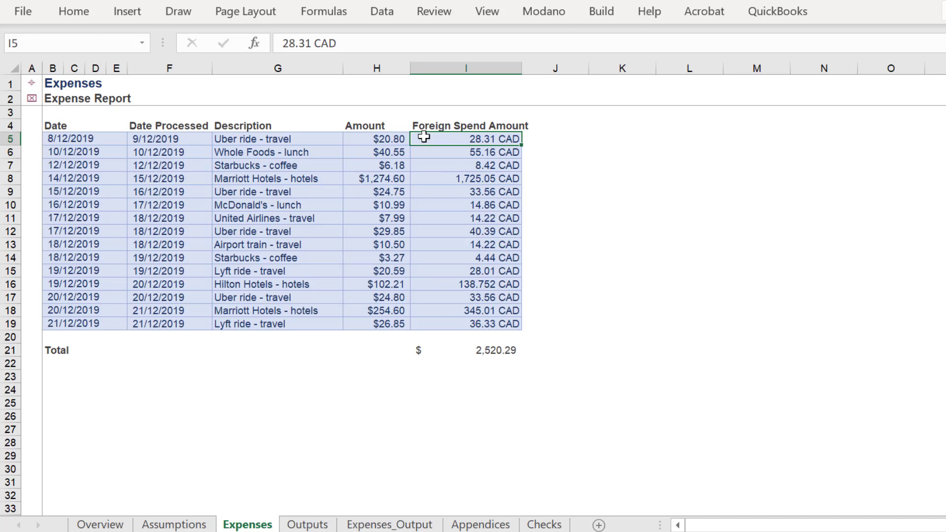
Run rngRemoveXRightCharacters on I5:I19 with 4 characters to strip the CAD suffix.
drag(423, 138, 424, 323)
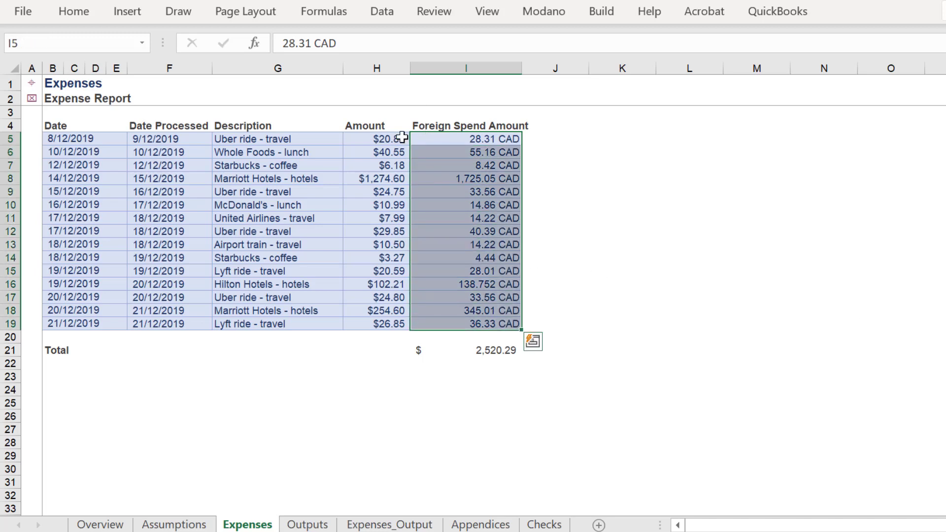
click(490, 11)
click(939, 44)
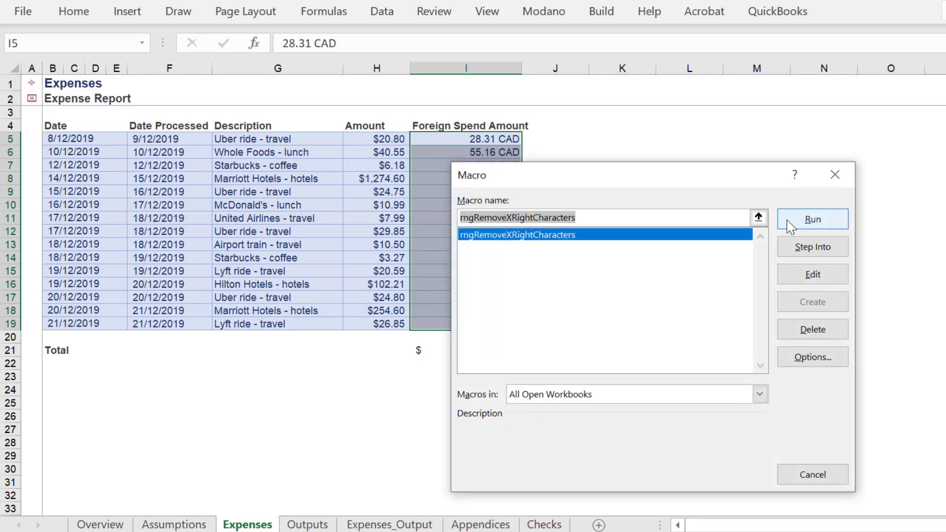
click(789, 224)
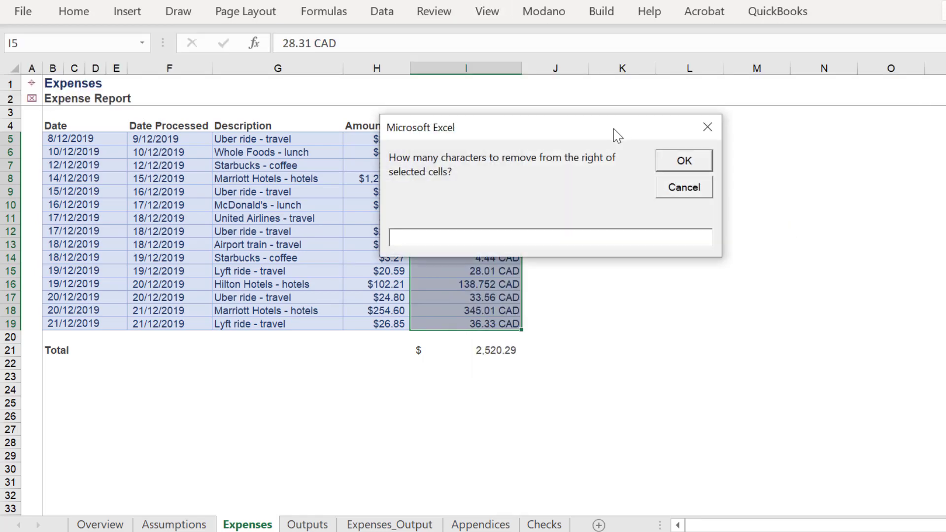
drag(614, 137, 624, 204)
text(4)
key(Return)
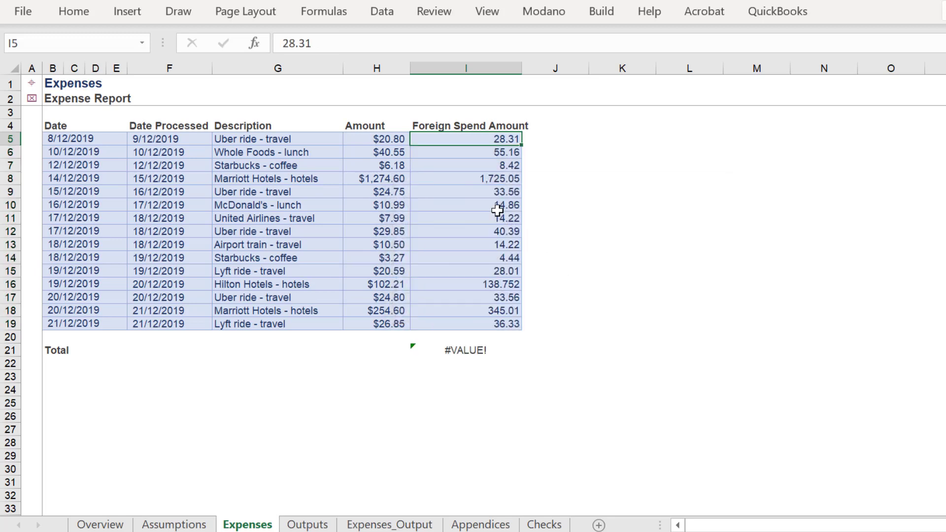
Replace the total in I21 with =SUM(I5:I20) so it shows 2,520.29.
click(449, 350)
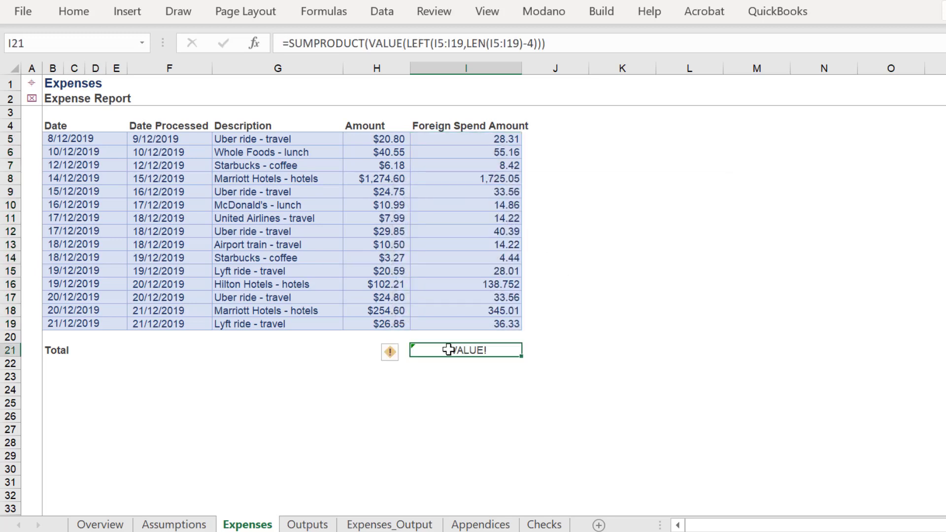
double_click(449, 350)
key(alt+=)
key(Return)
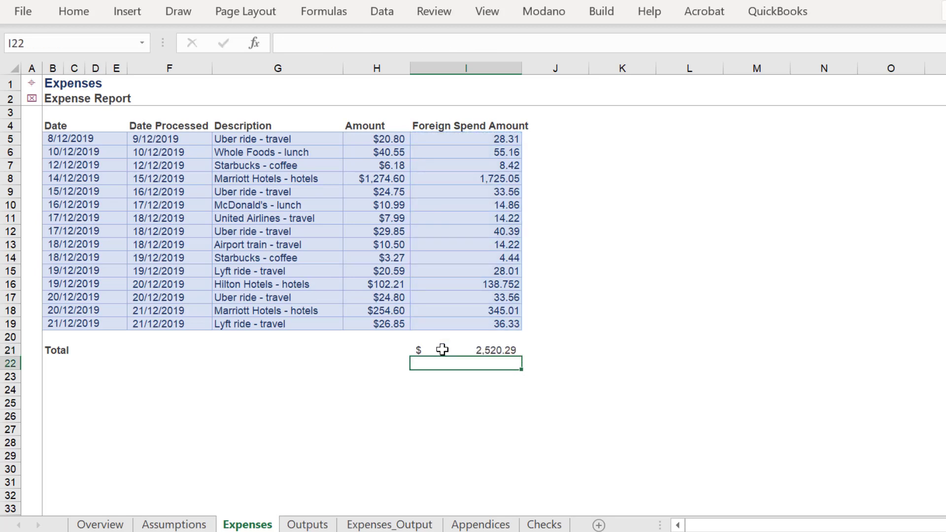
Run rngRemoveXRightCharacters on descriptions G5:G19, removing 9 characters from each.
click(225, 140)
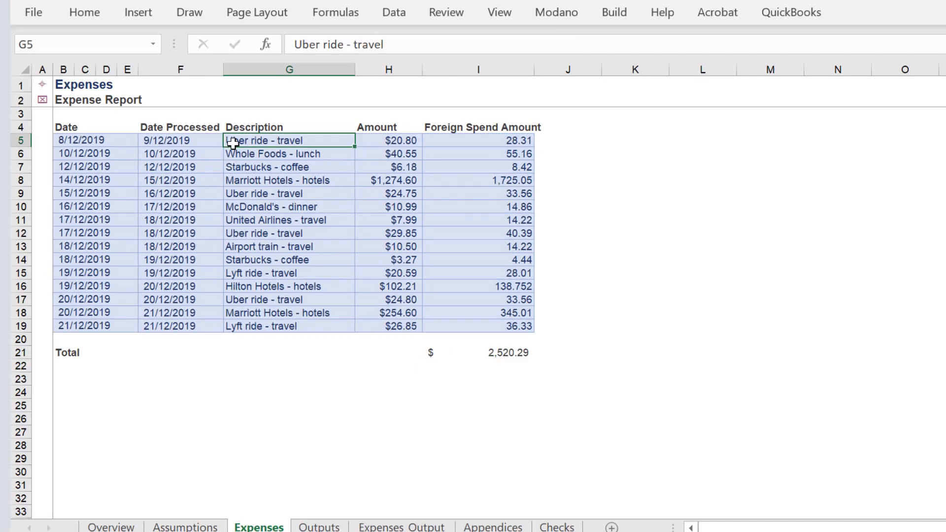
drag(232, 140, 232, 323)
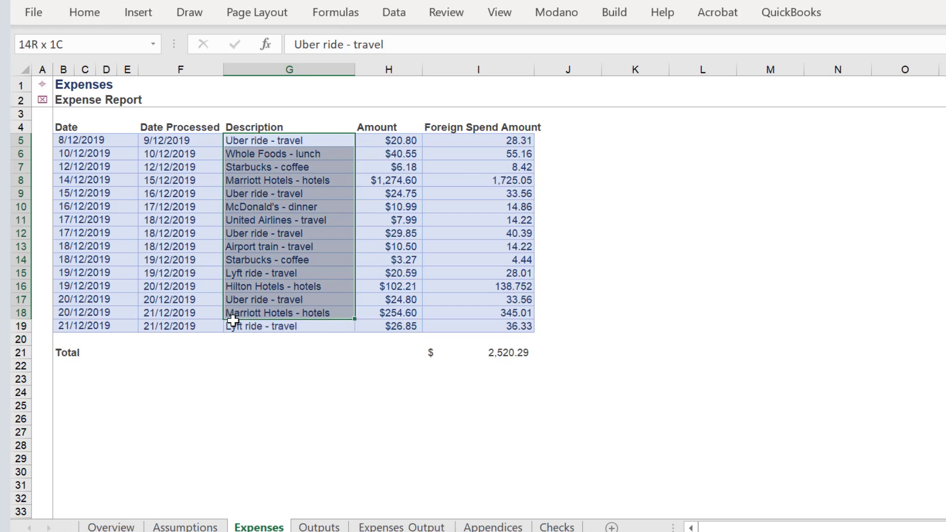
click(501, 13)
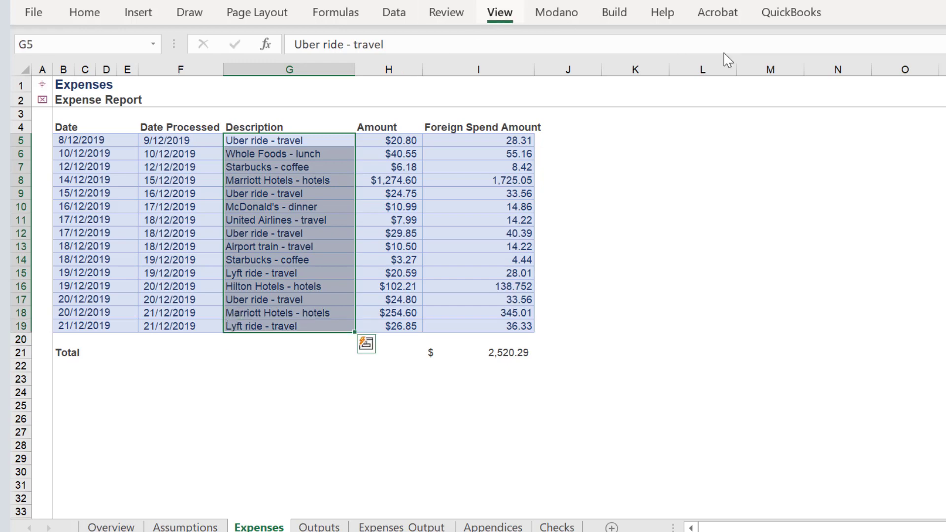
key(alt+F8)
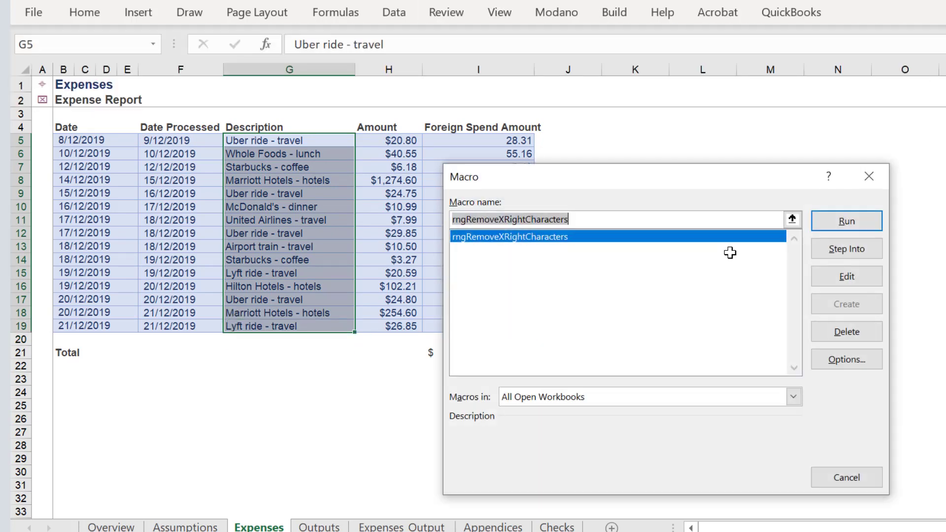
click(833, 229)
text(9)
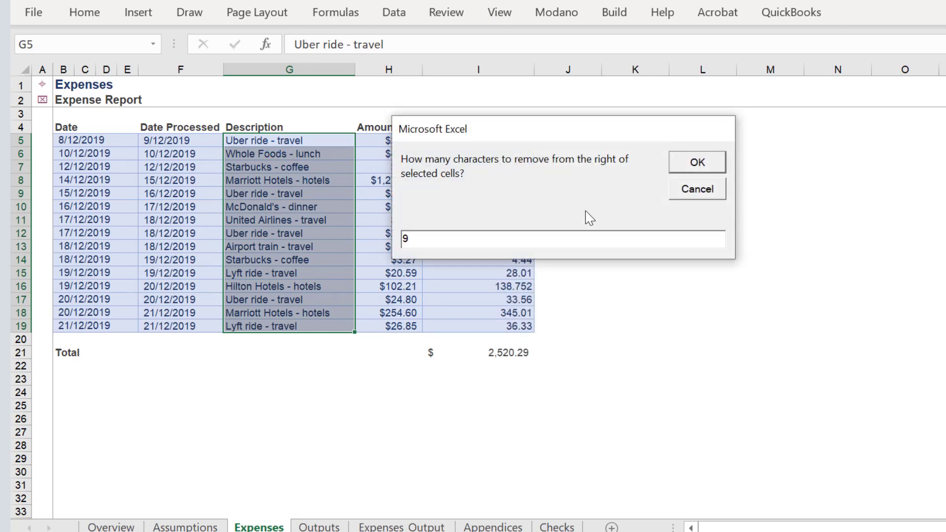
key(Return)
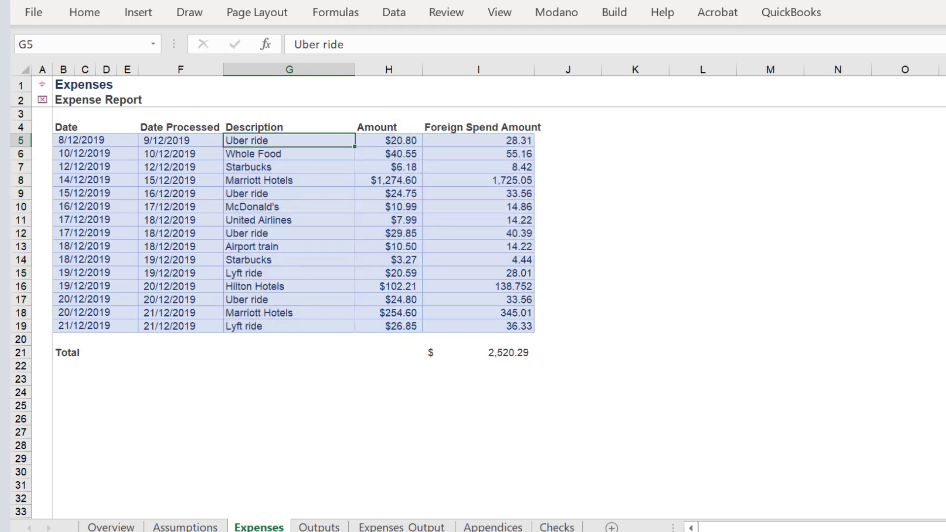